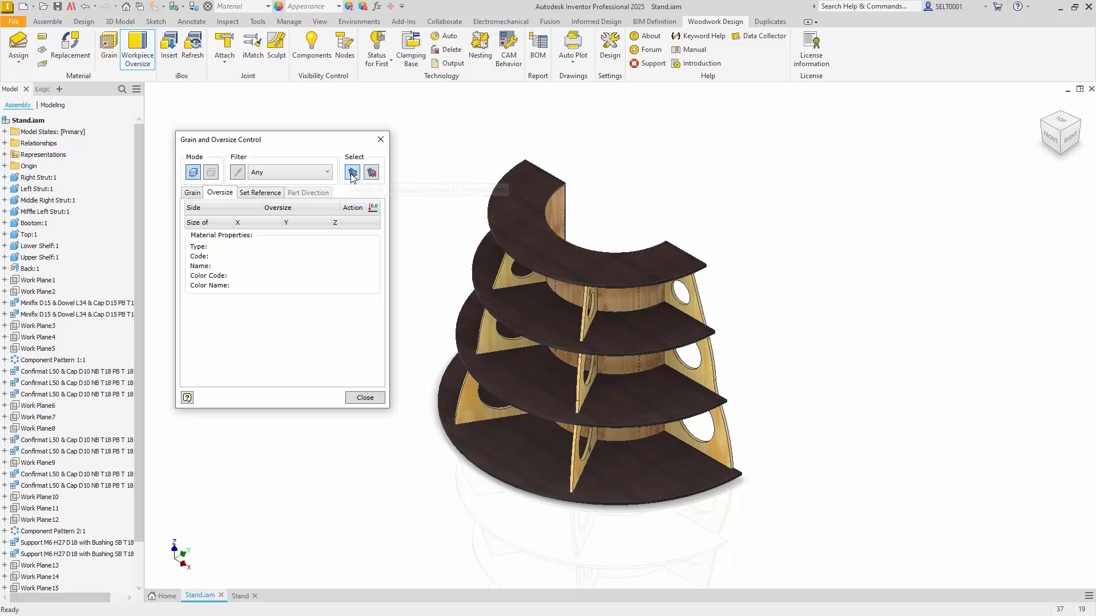
Select all of the stand's parts in Grain and Oversize Control to review their oversizes and workpiece dimensions
left_click(352, 172)
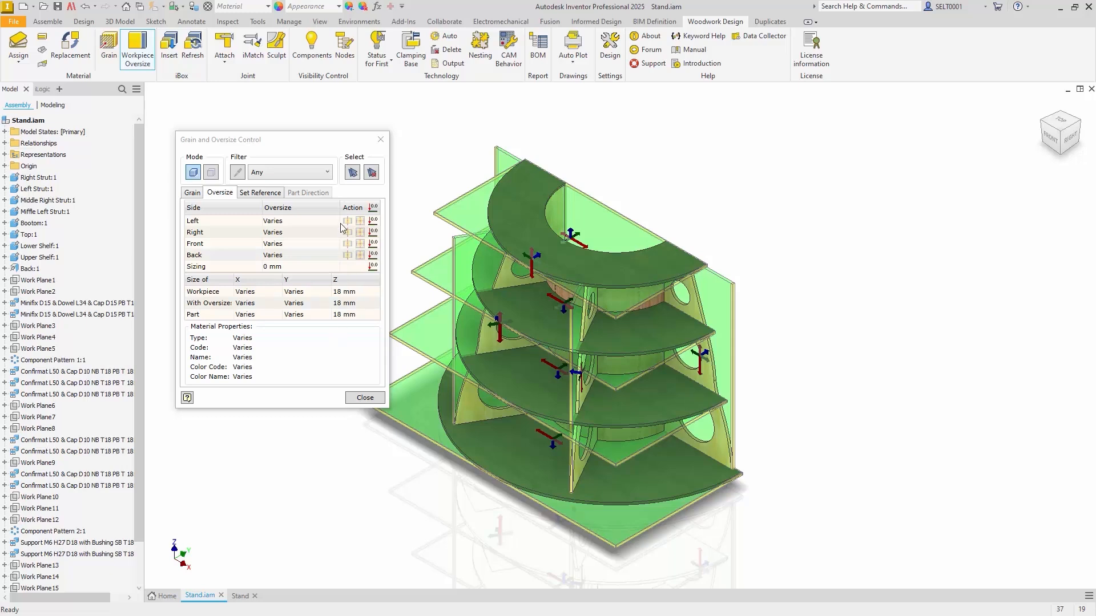
left_click(380, 143)
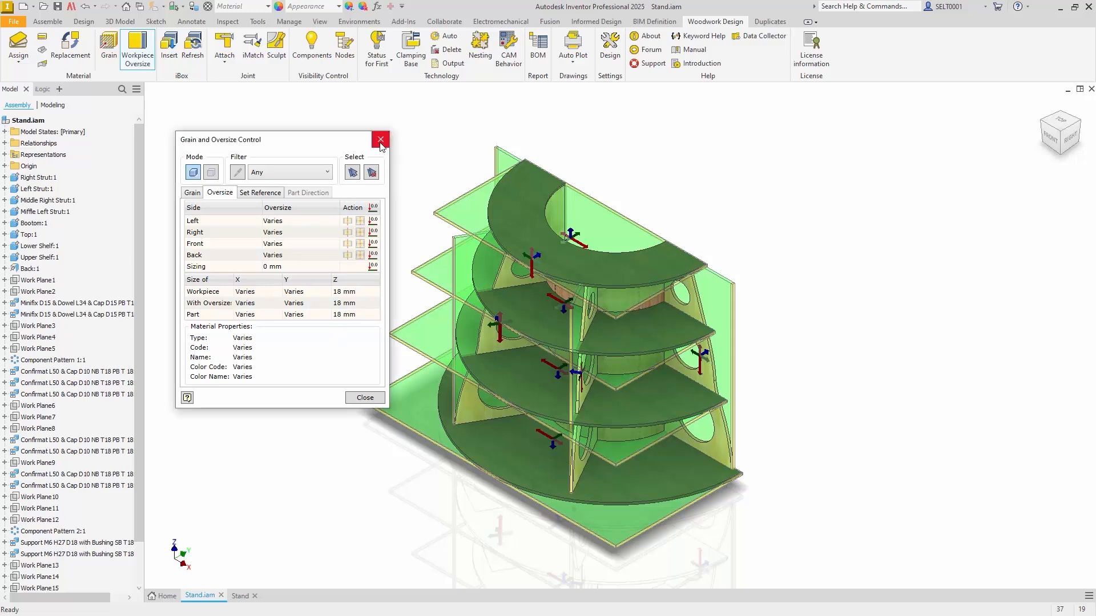
Examine the model data in the assembly's Bill of Materials, enlarging the list to show more parts
left_click(47, 21)
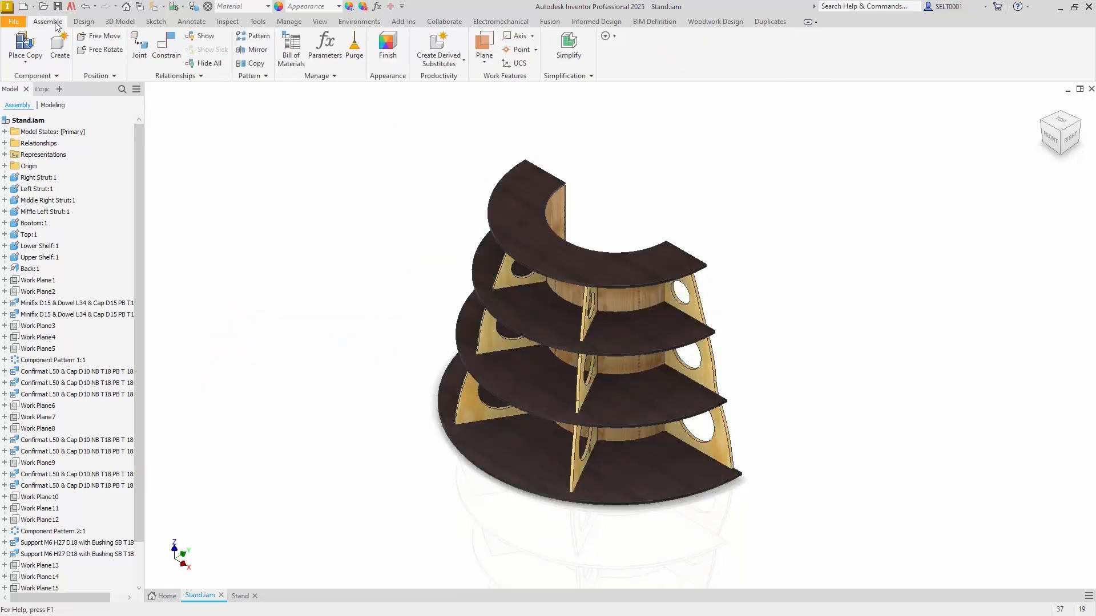
left_click(292, 48)
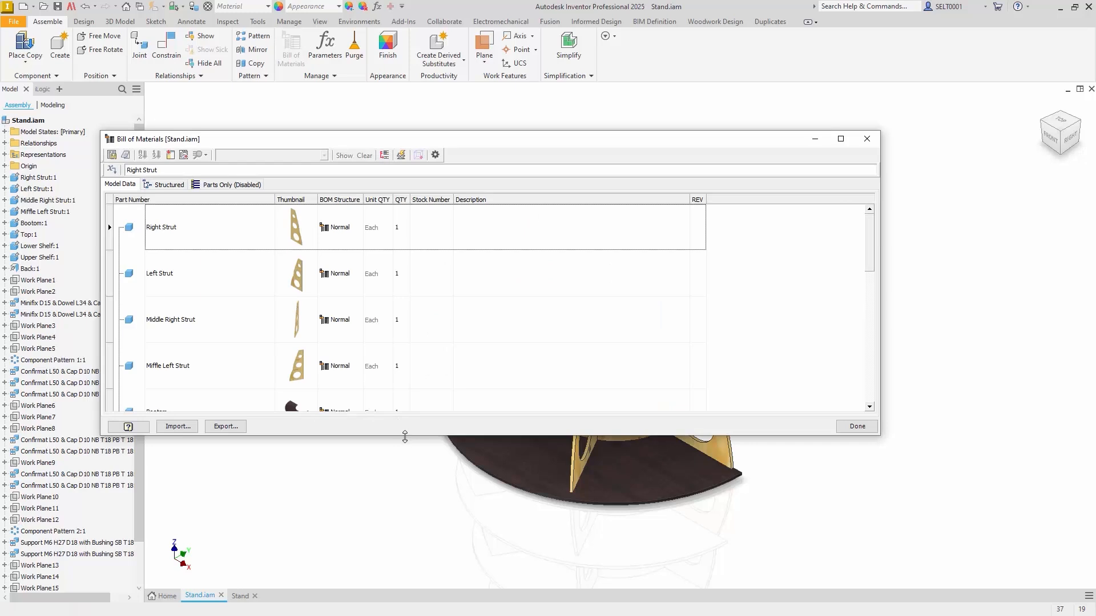
left_click_drag(405, 437, 412, 507)
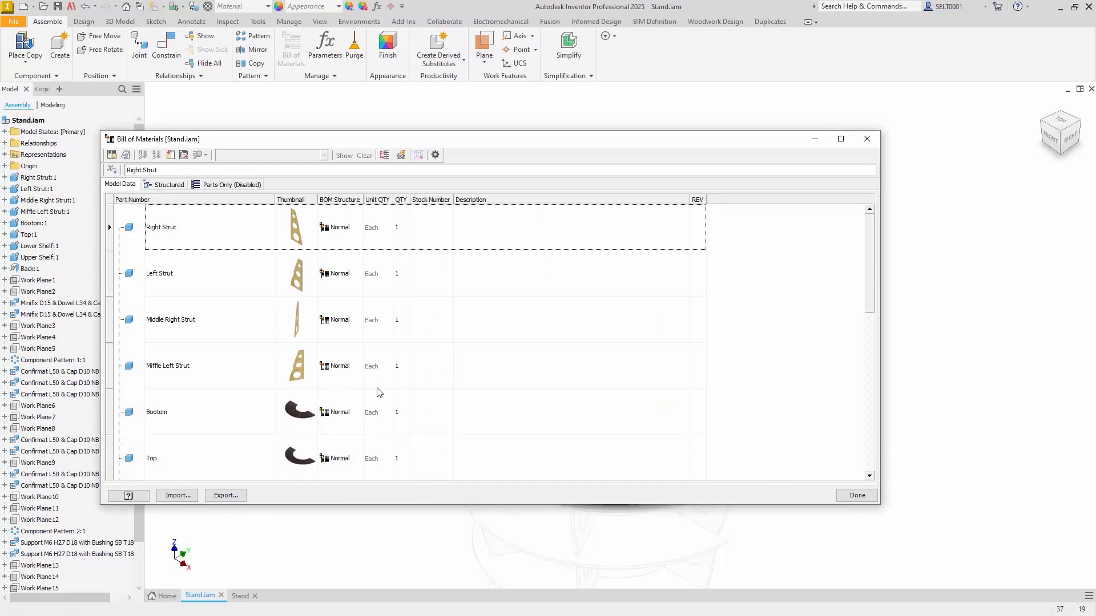
left_click(865, 137)
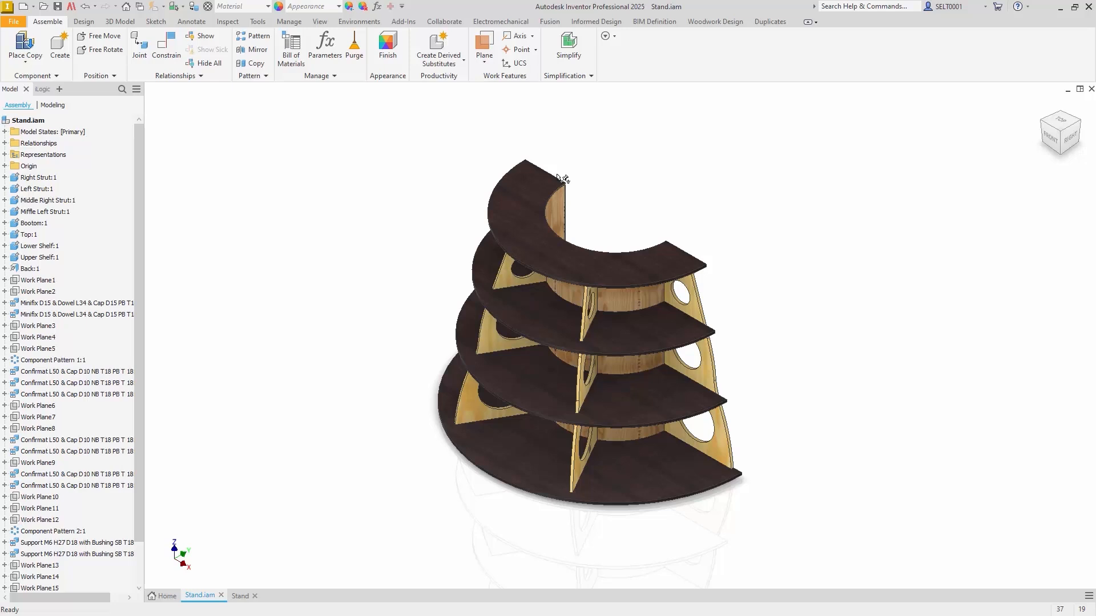
In the Woodwork for Inventor BOM settings, map a custom iProperty named Part Length to {Item.Length}
left_click(733, 25)
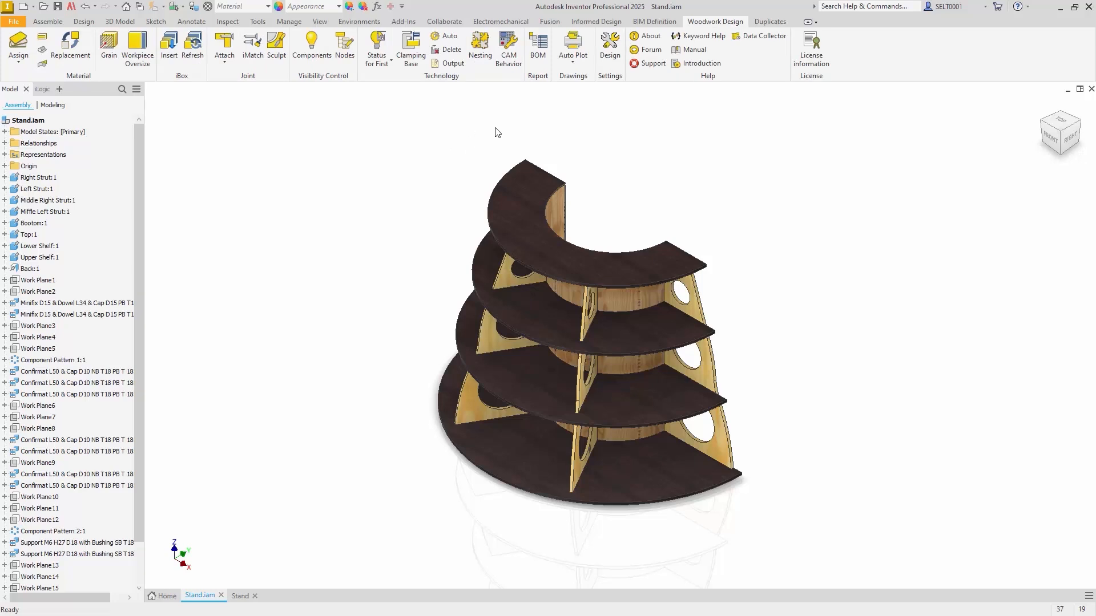
left_click(610, 46)
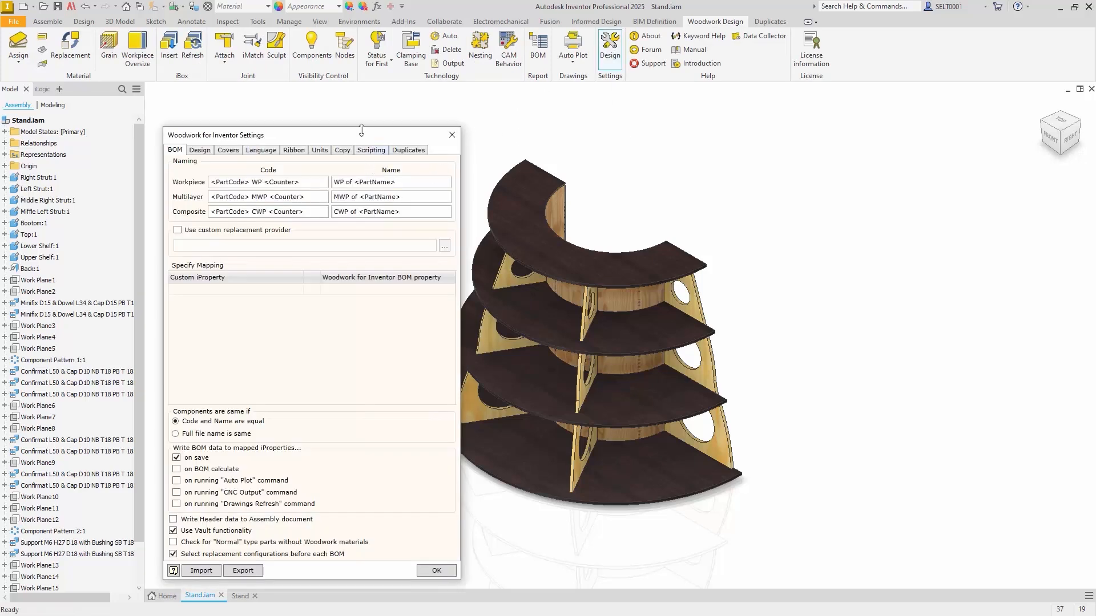
left_click_drag(361, 139, 375, 118)
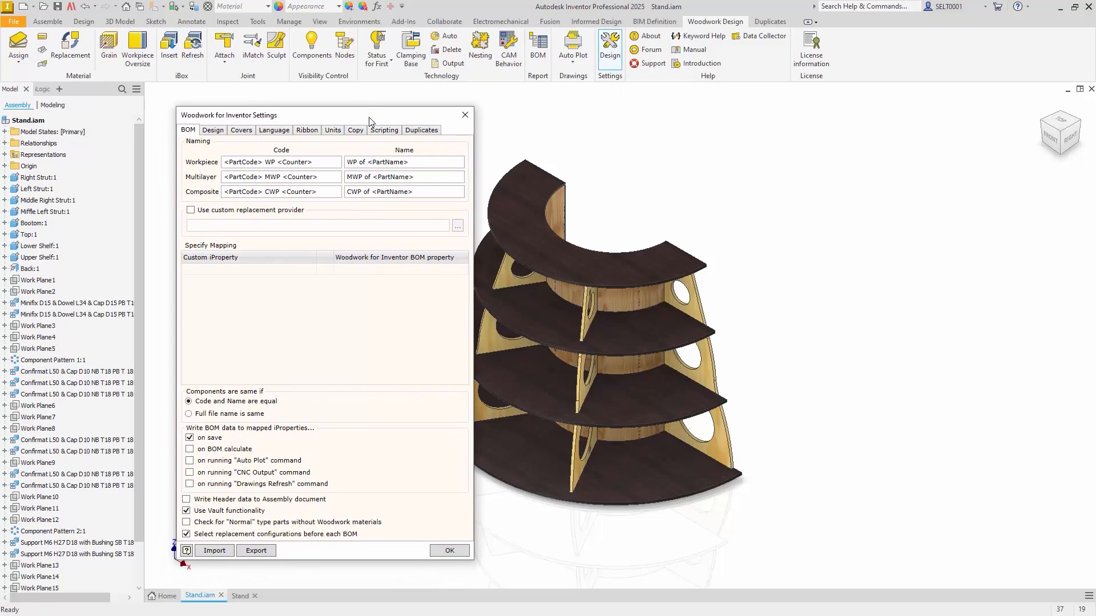
left_click(223, 269)
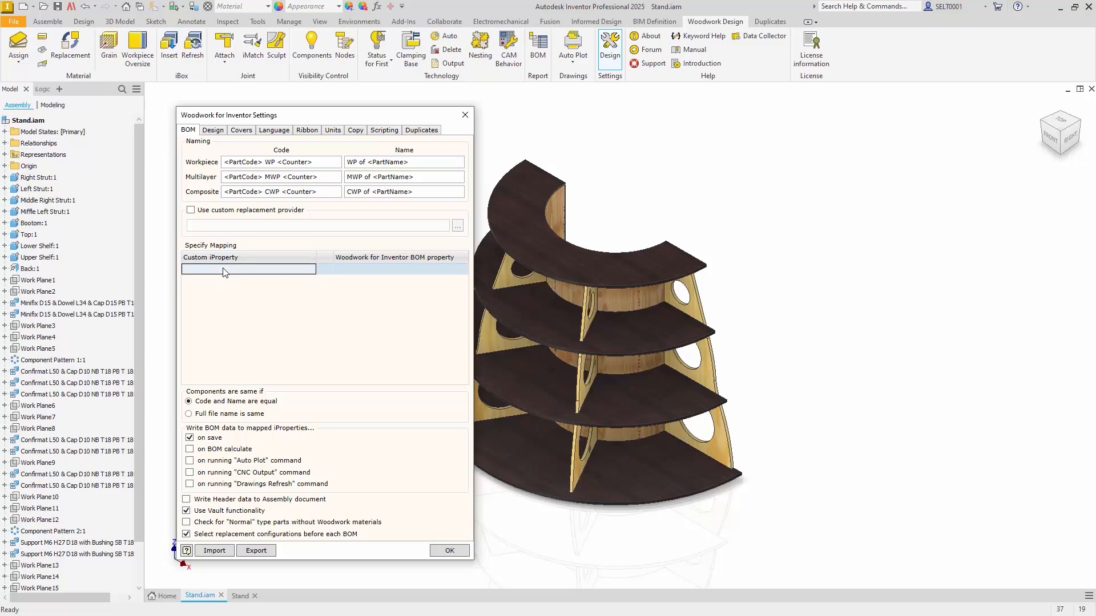
left_click(223, 268)
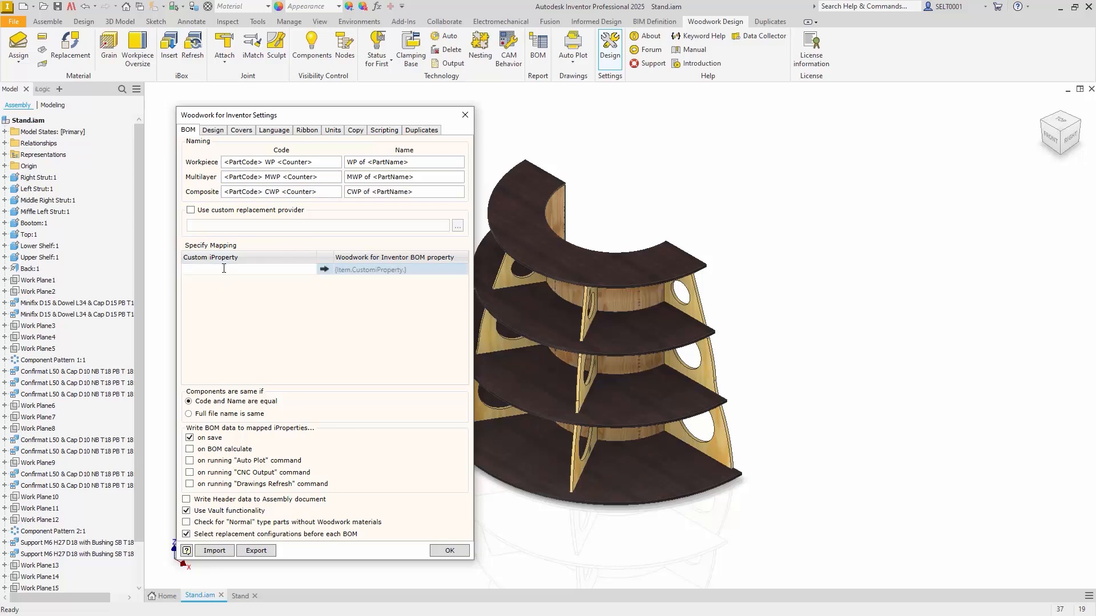
type("Part Length")
left_click(347, 269)
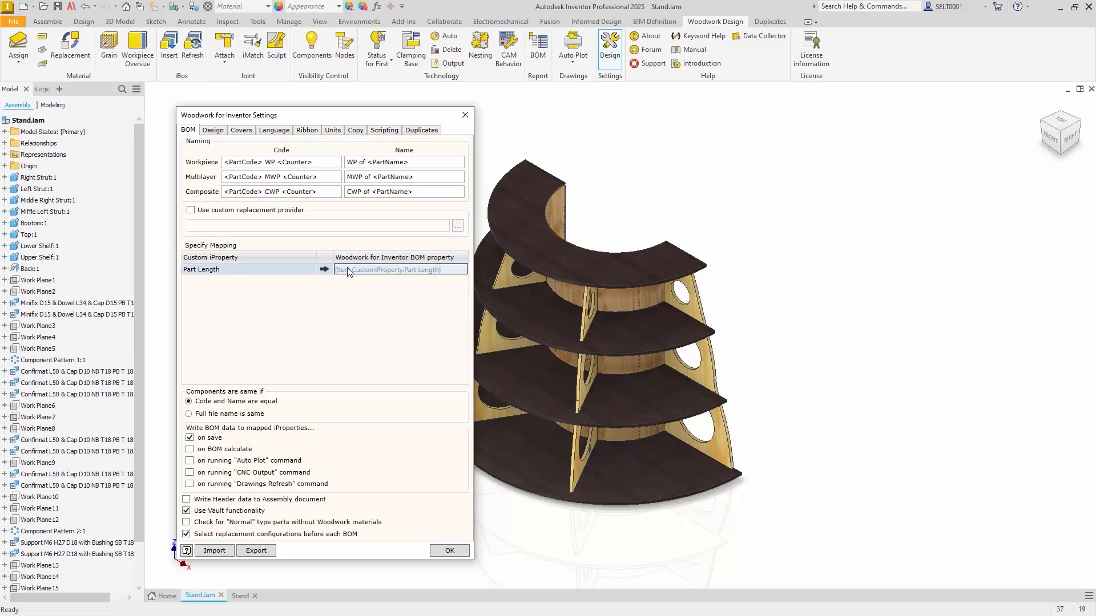
left_click(348, 269)
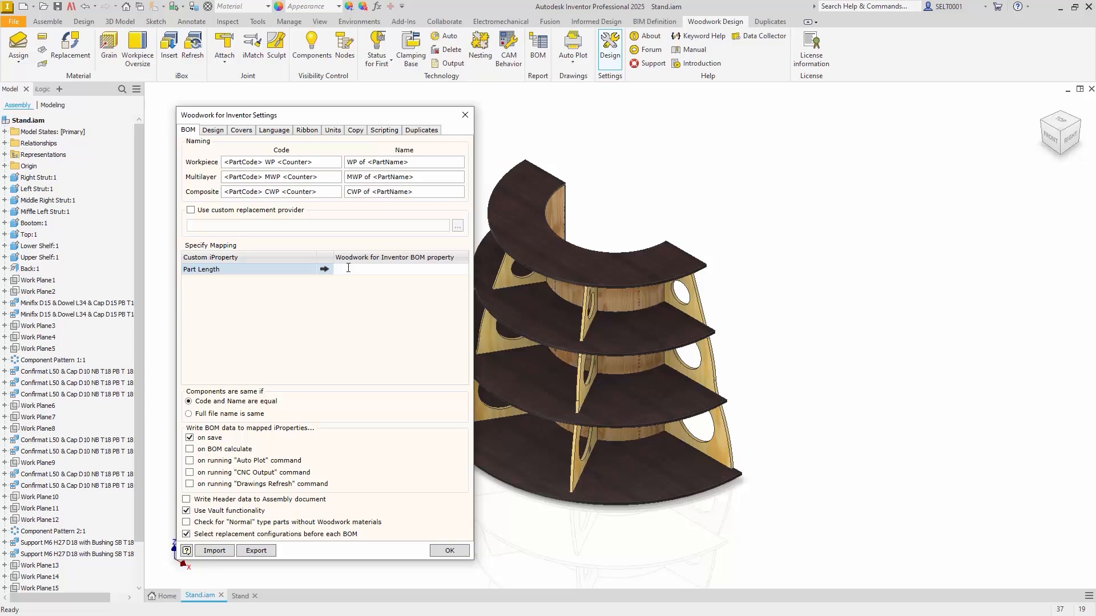
type("{")
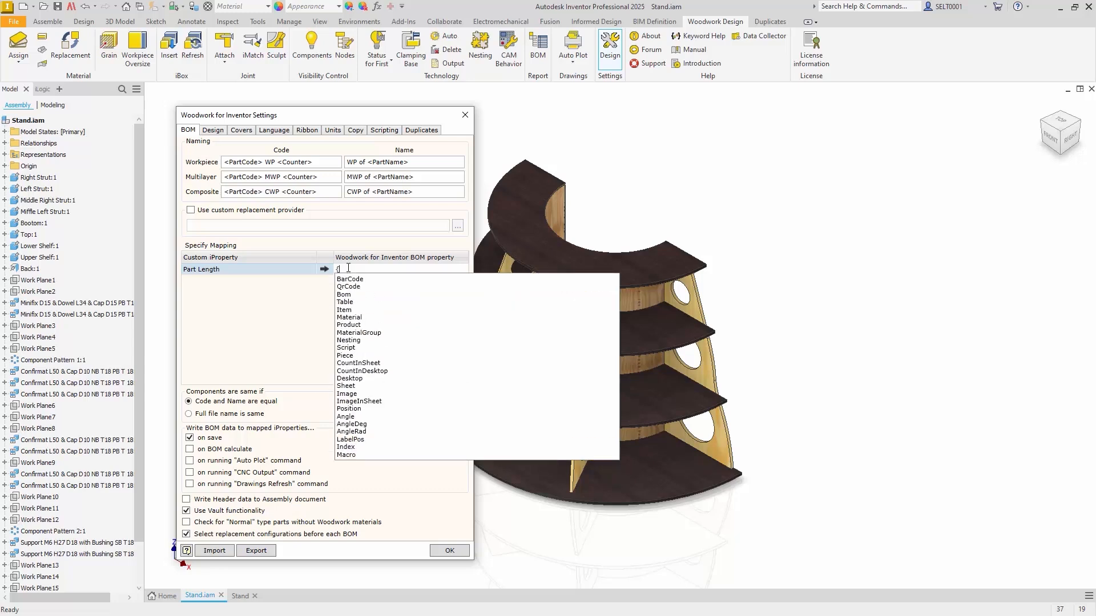
type("Item.Leng")
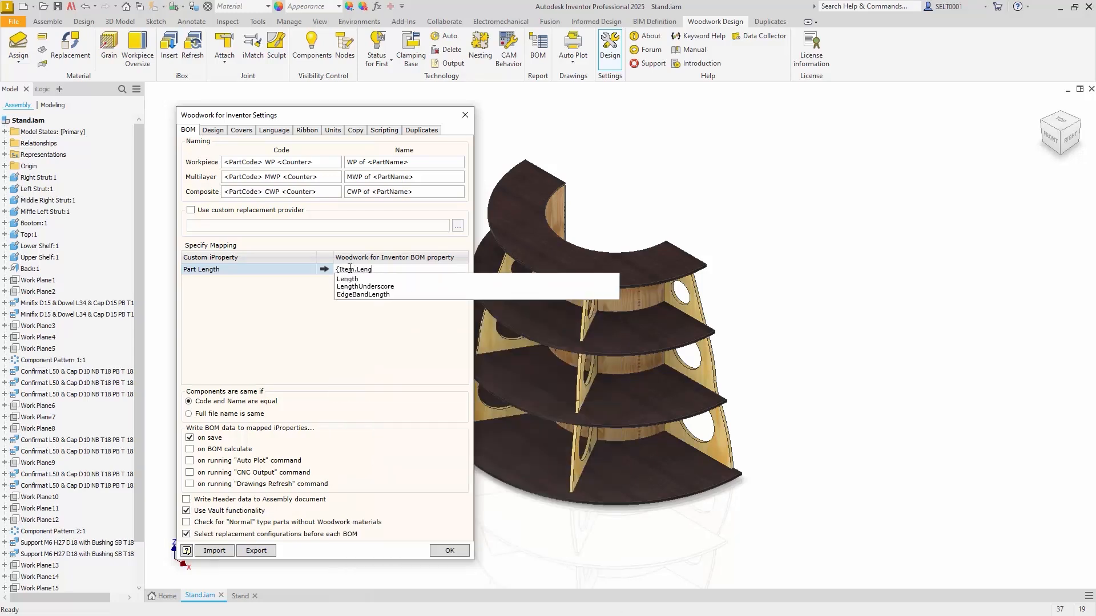
type("th")
key("Return")
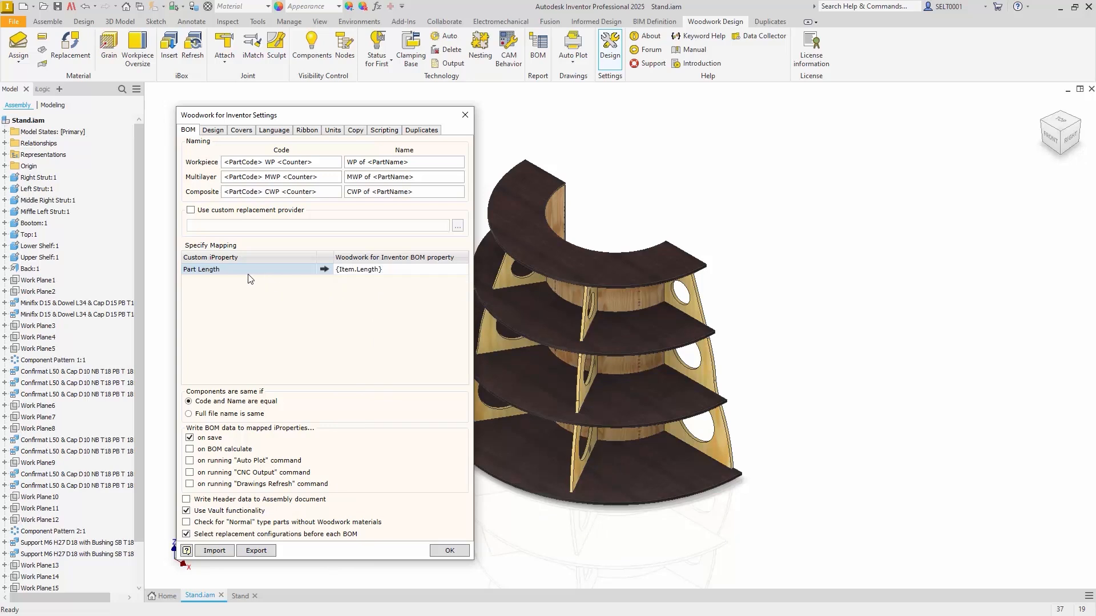
Add a mapping from the custom iProperty Part Width to {Item.Width}
left_click(214, 281)
left_click(213, 279)
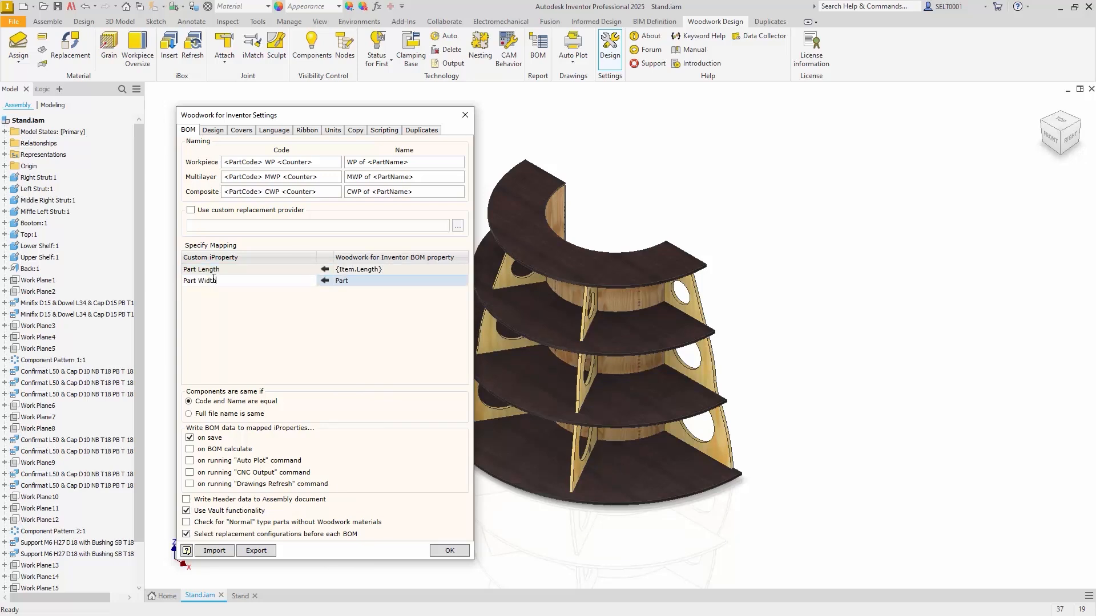
left_click(352, 280)
key("BackSpace")
key("BackSpace")
key("BackSpace")
key("BackSpace")
type("{Item.Wi")
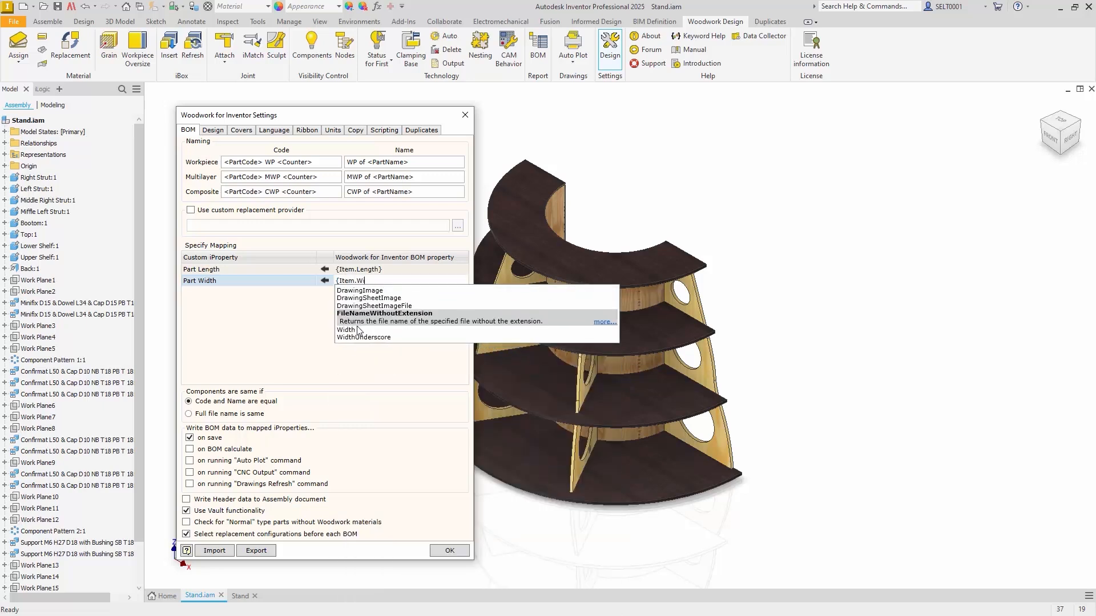
left_click(346, 321)
key("Return")
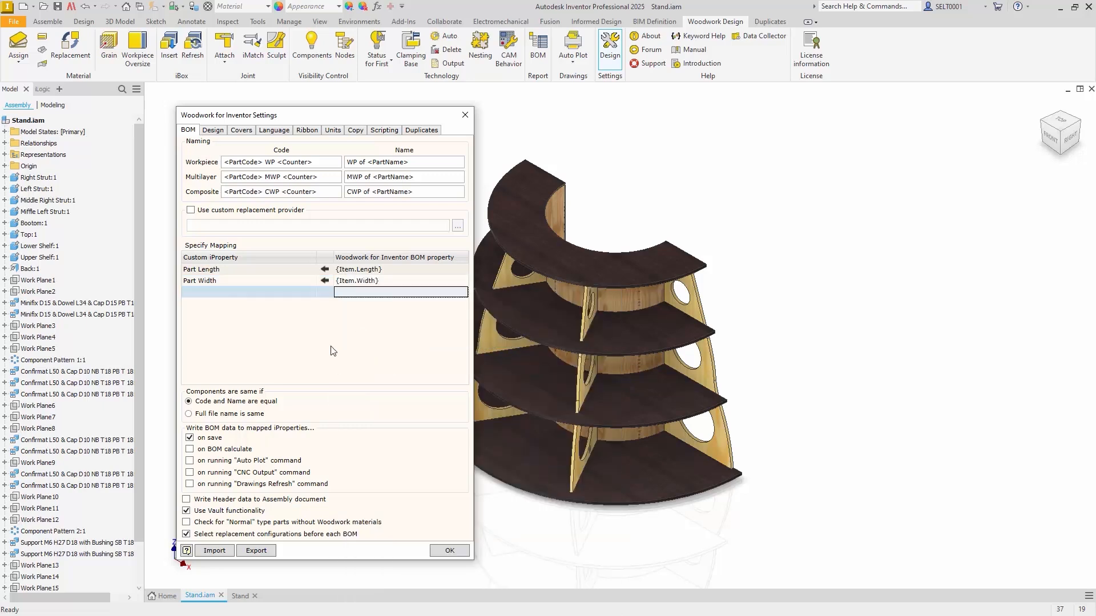
Map the custom iProperty Part Thickness to {Item.Thickness} and enable writing BOM data to mapped iProperties on BOM calculate
left_click(198, 291)
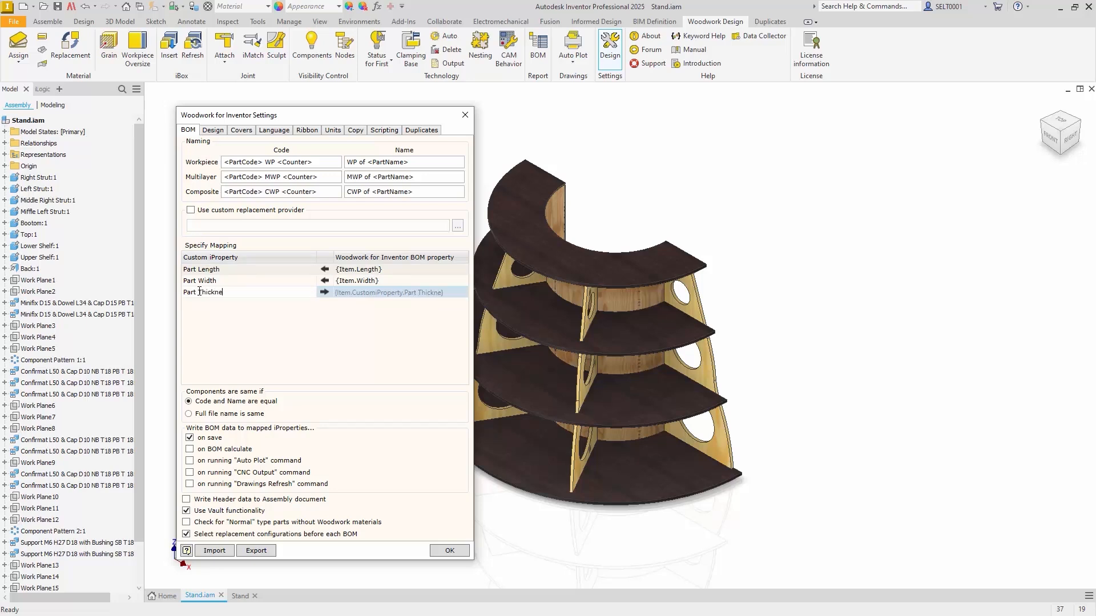
left_click(344, 292)
left_click(346, 292)
type("{Item.")
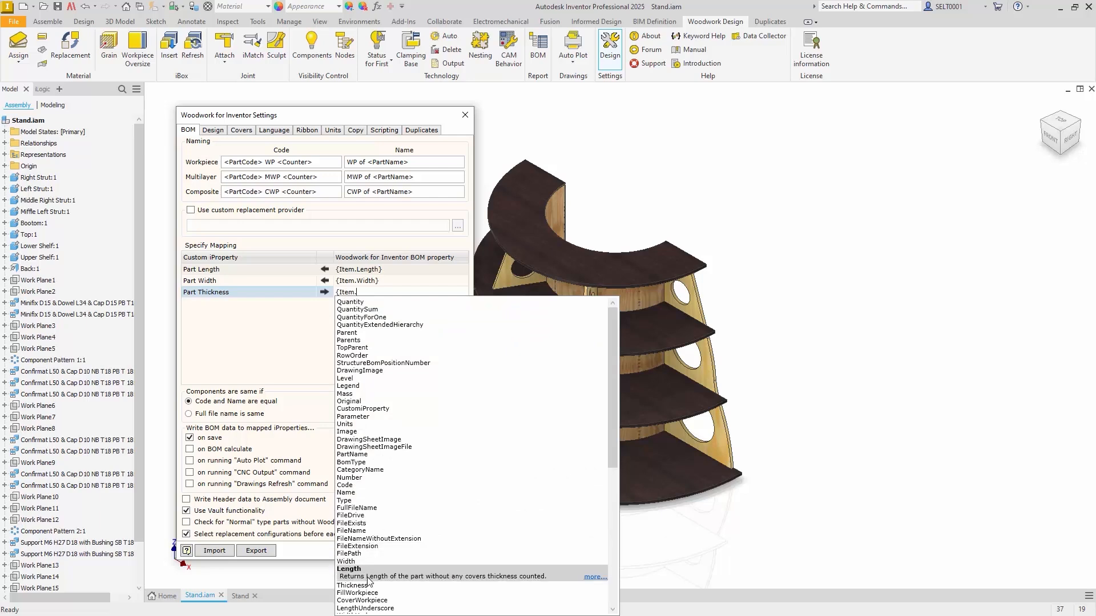
left_click(367, 584)
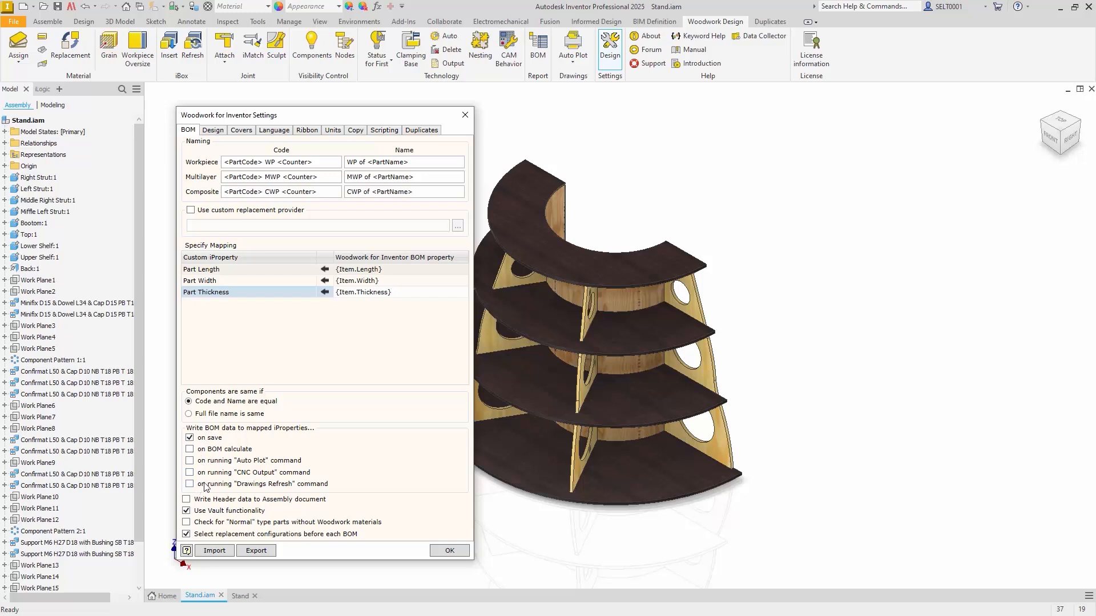
left_click(190, 450)
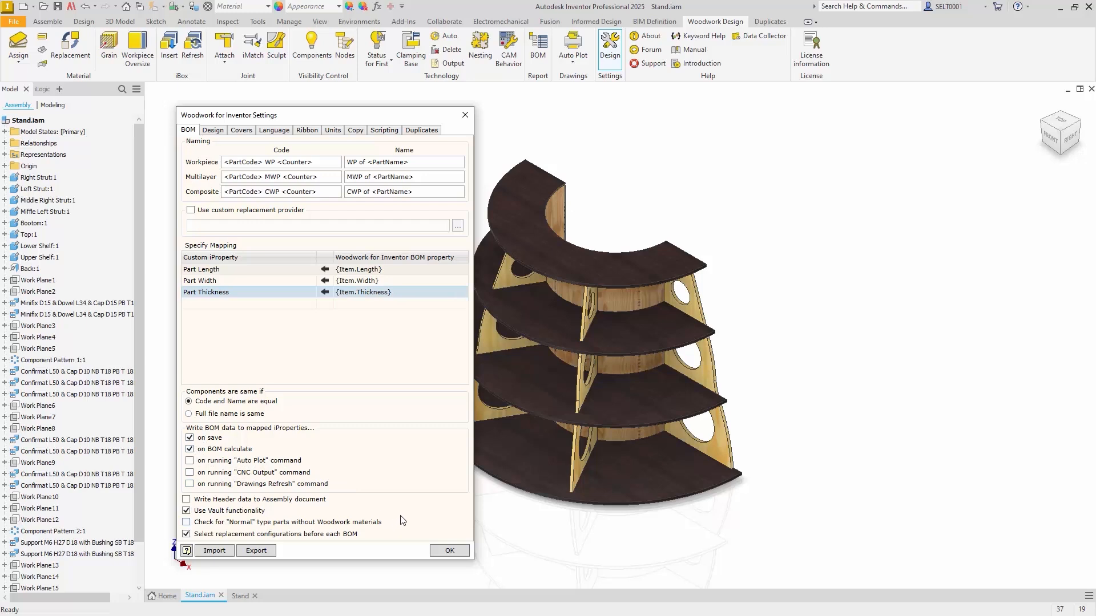
left_click(450, 551)
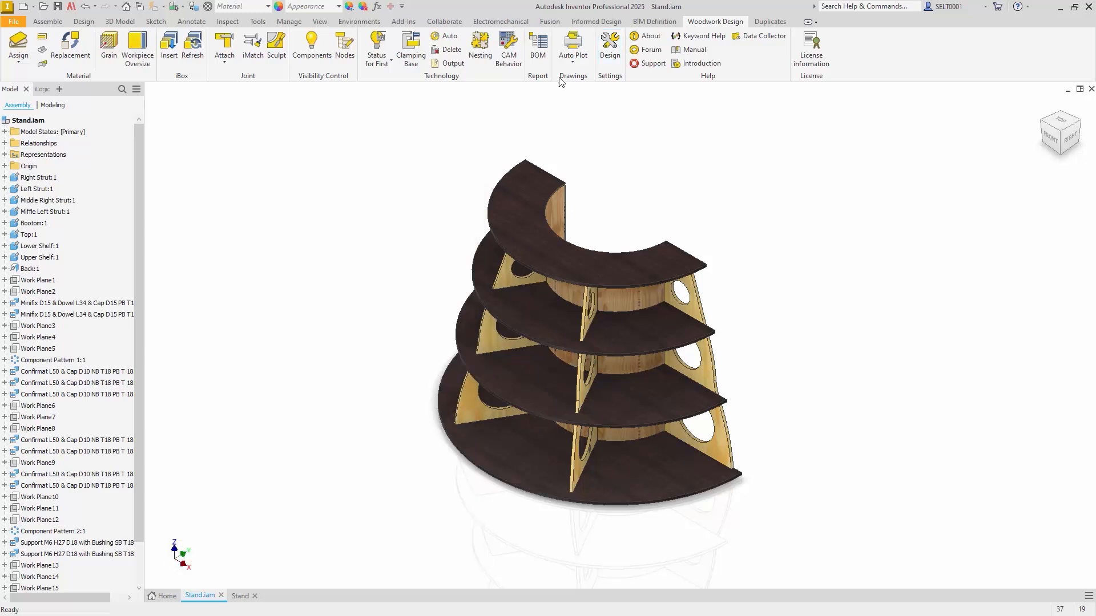
Calculate the Woodwork BOM with the Default material and hardware replacement configurations and review the part dimensions
left_click(541, 46)
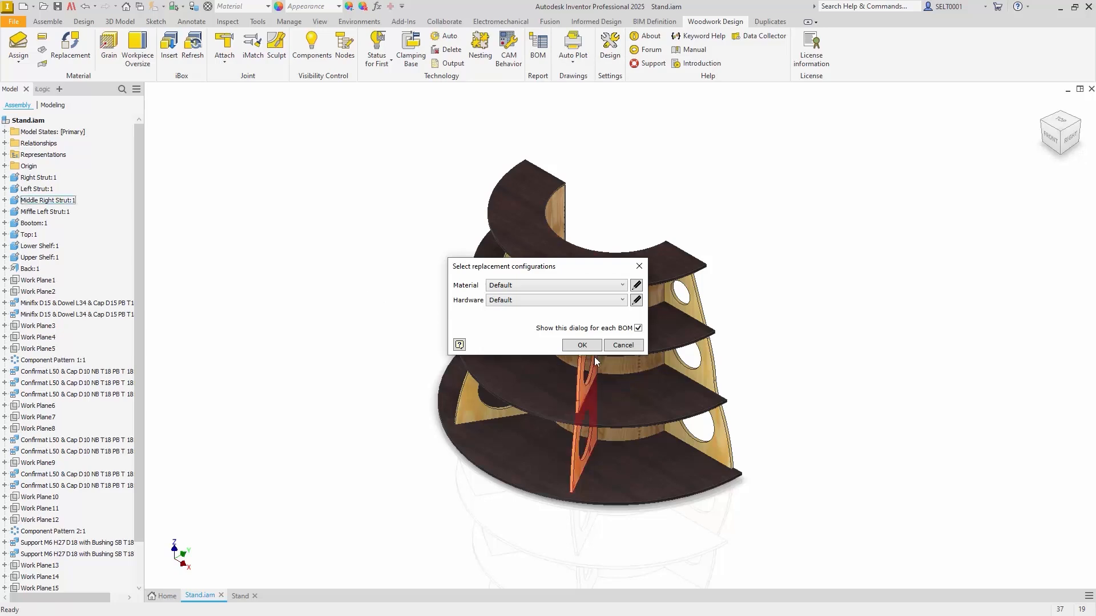
left_click(584, 344)
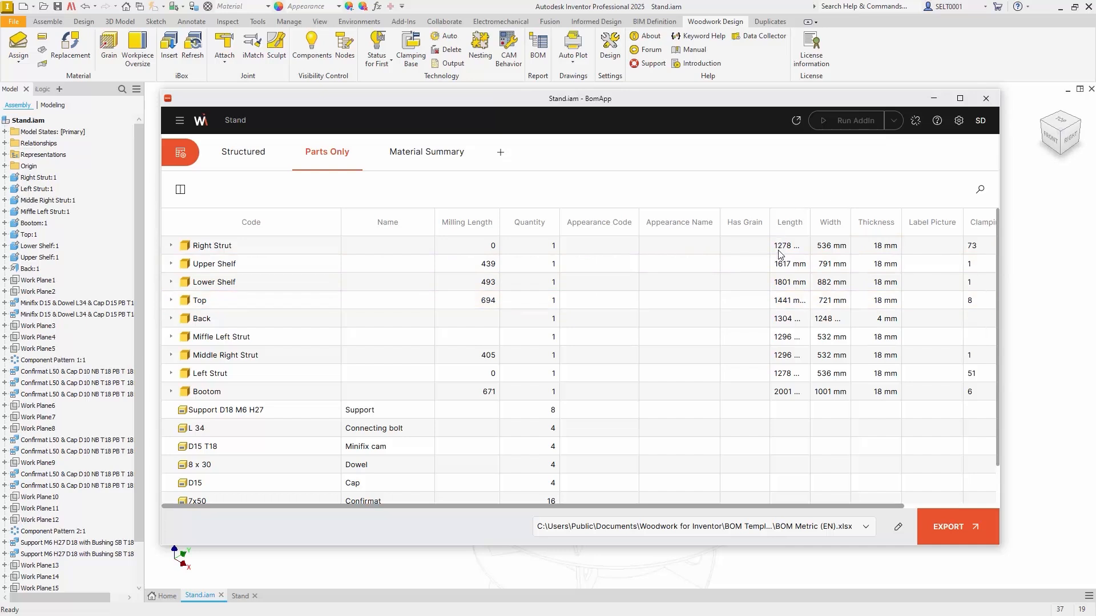
left_click(989, 98)
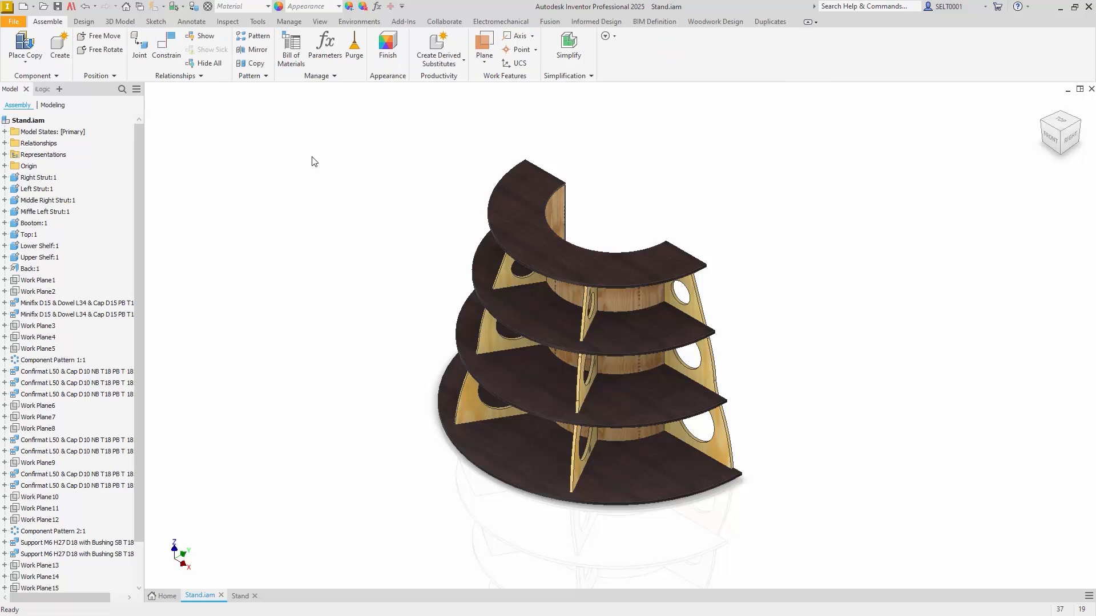
In the structured view of the Inventor Bill of Materials, define a custom iProperty column Part Length with the Number data type
left_click(291, 47)
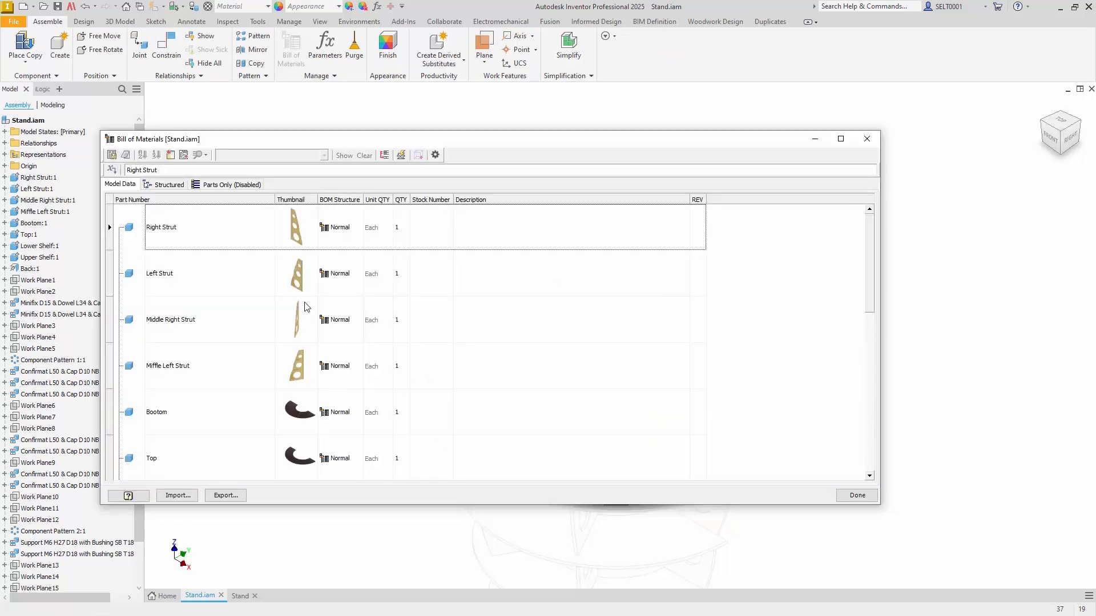
left_click(167, 185)
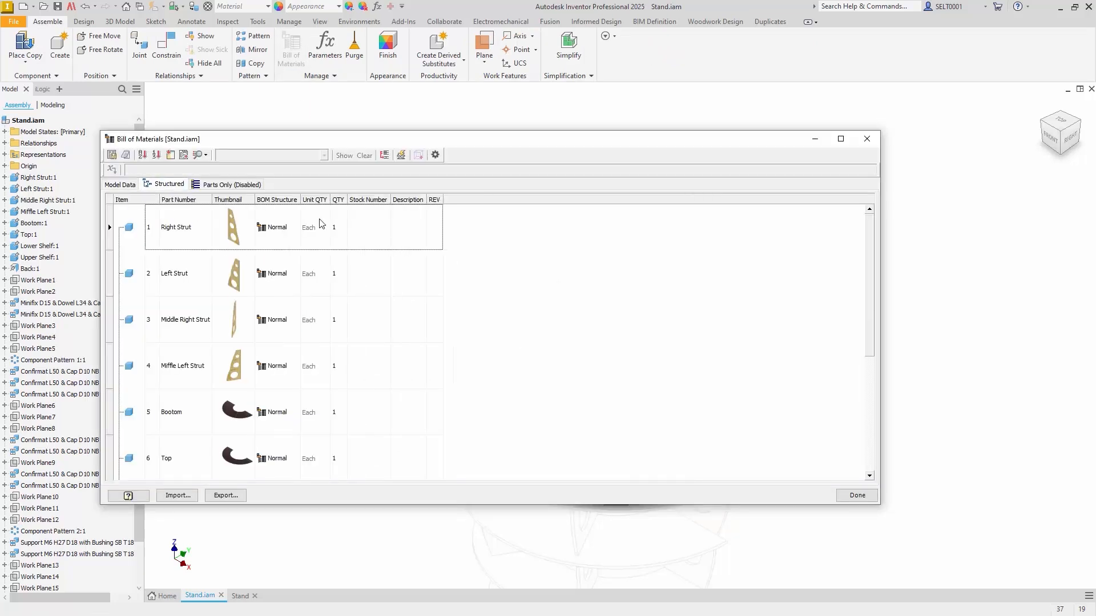
left_click(188, 158)
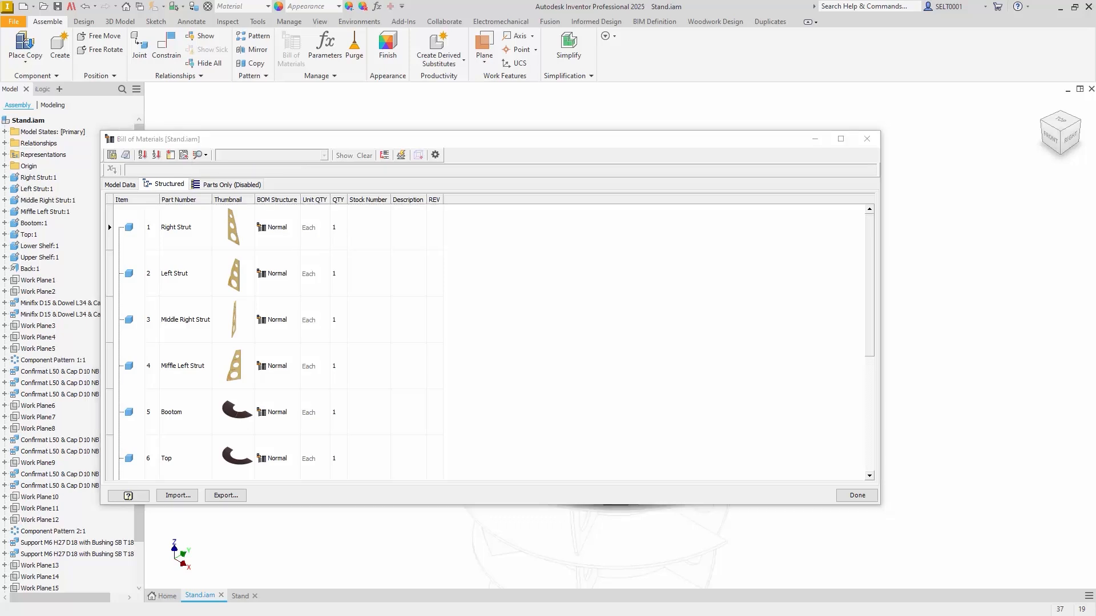
left_click(381, 210)
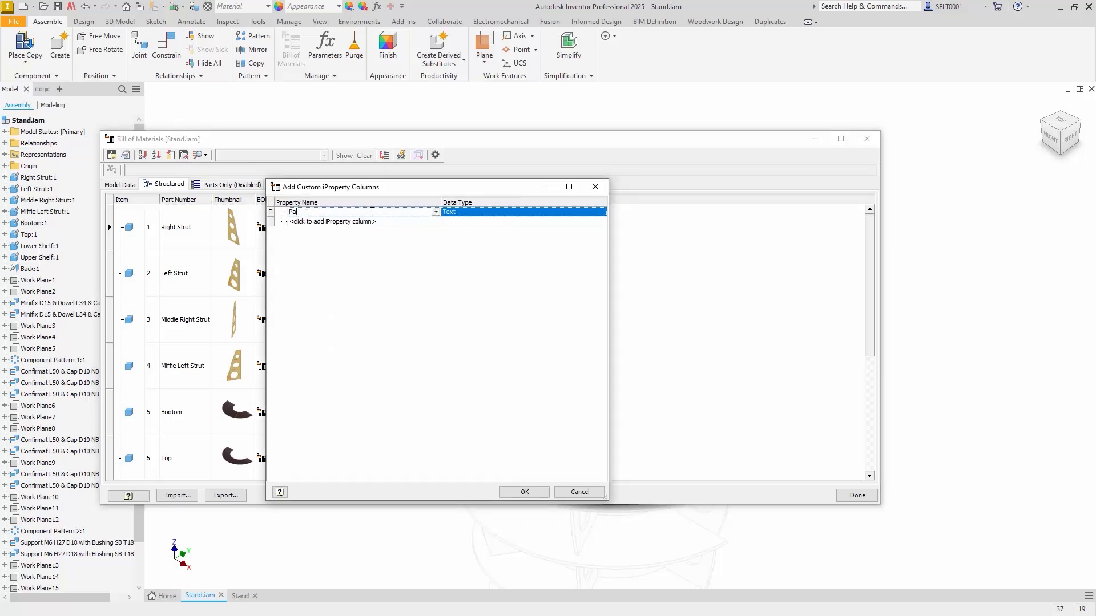
left_click(465, 212)
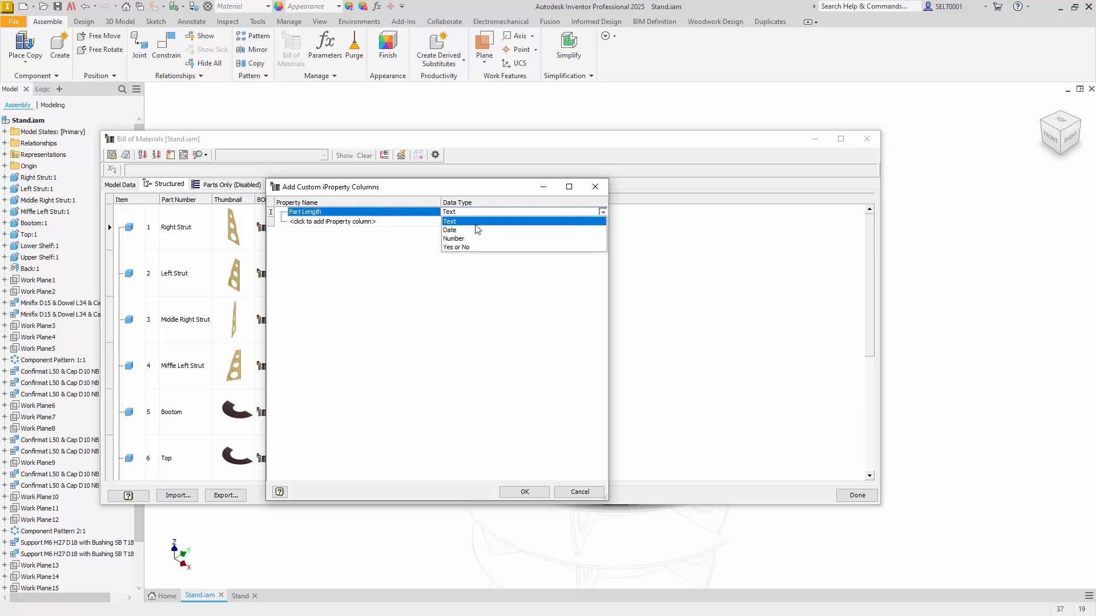
left_click(466, 240)
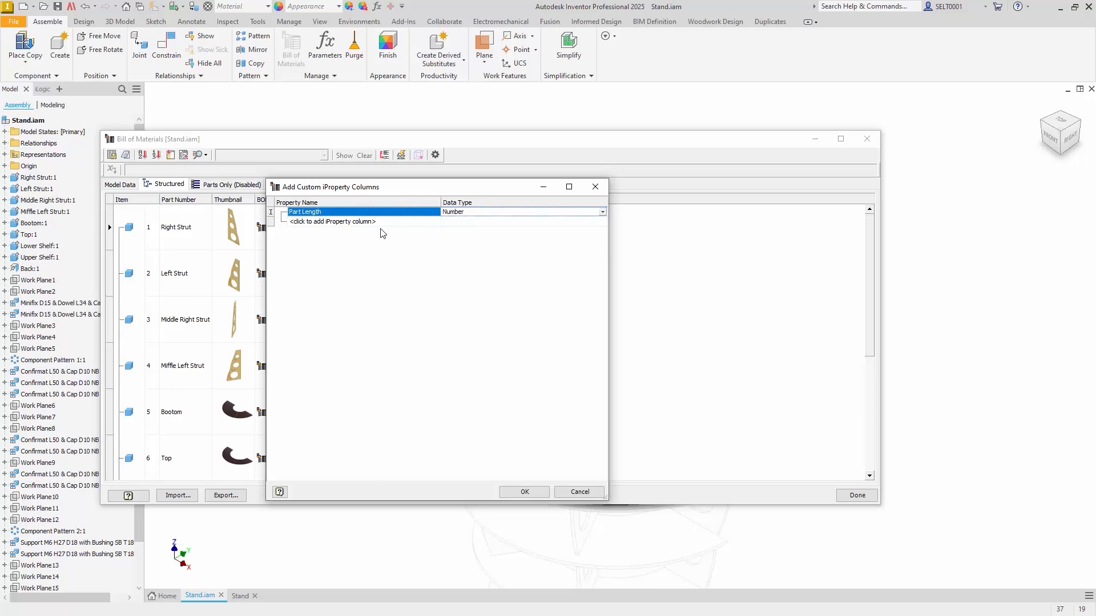
Define a second custom iProperty column named Part Width with the Number data type
left_click(341, 221)
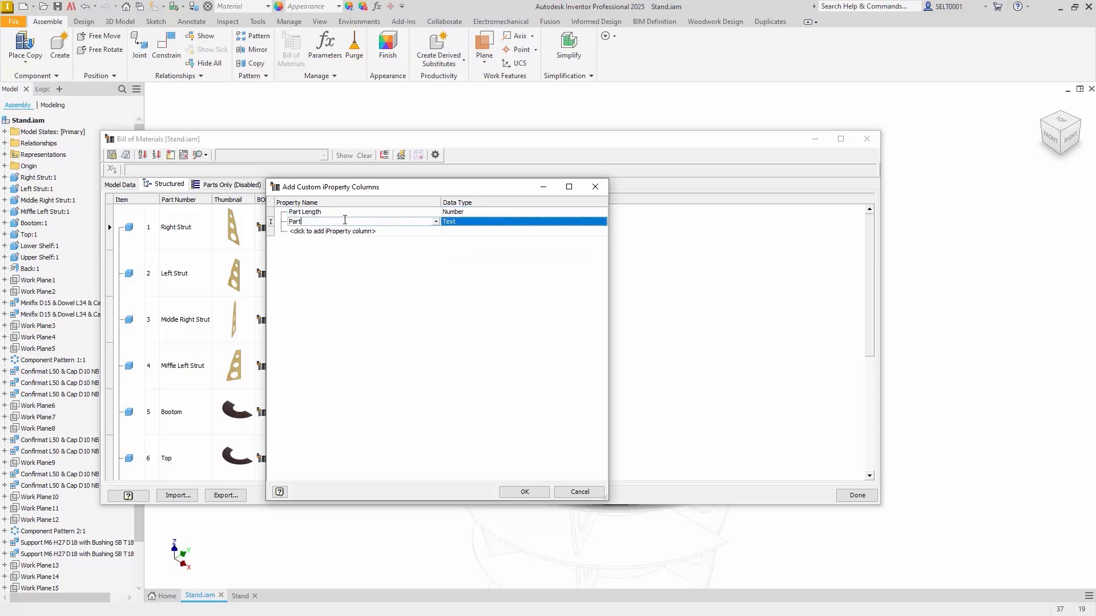
left_click(466, 222)
left_click(465, 249)
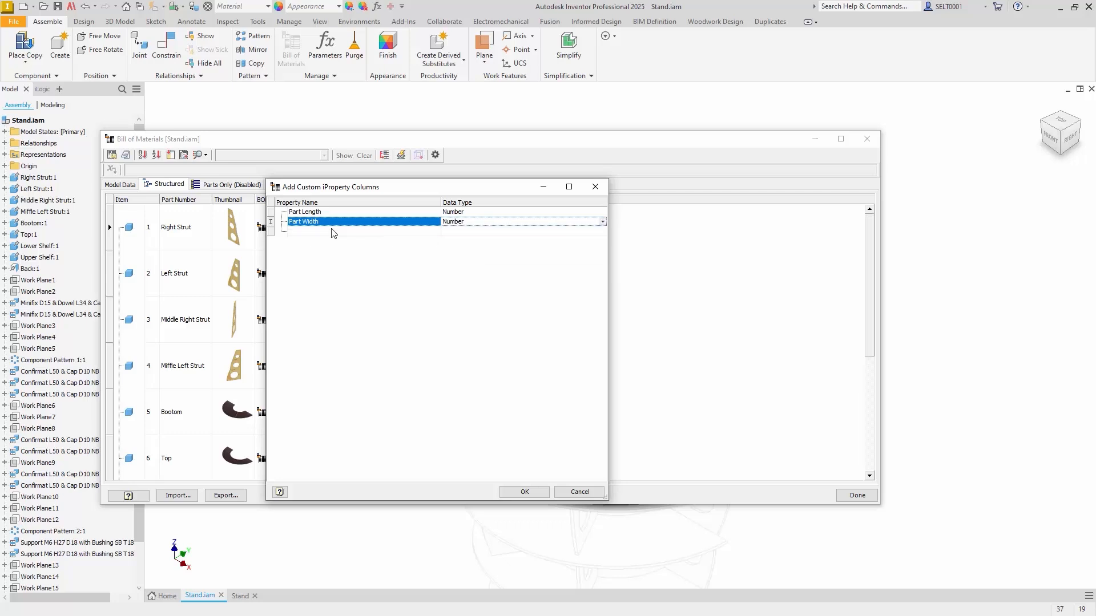
Define a third custom iProperty column named Part Thickness with the Number data type, apply the new columns and close the Bill of Materials
left_click(332, 231)
type("Part Thickness")
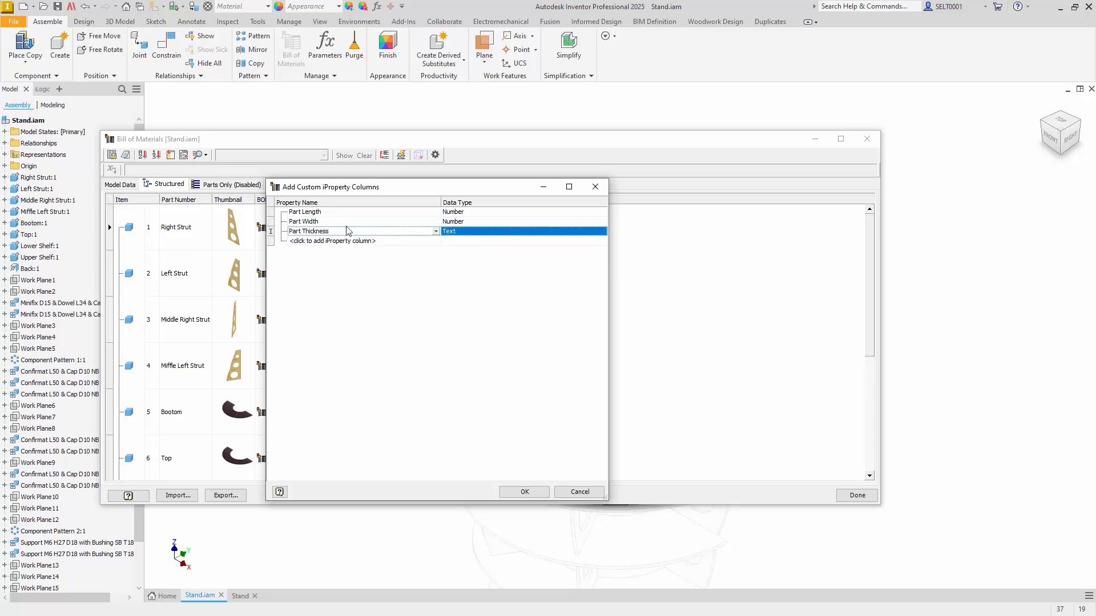
left_click(466, 231)
left_click(463, 261)
left_click(689, 327)
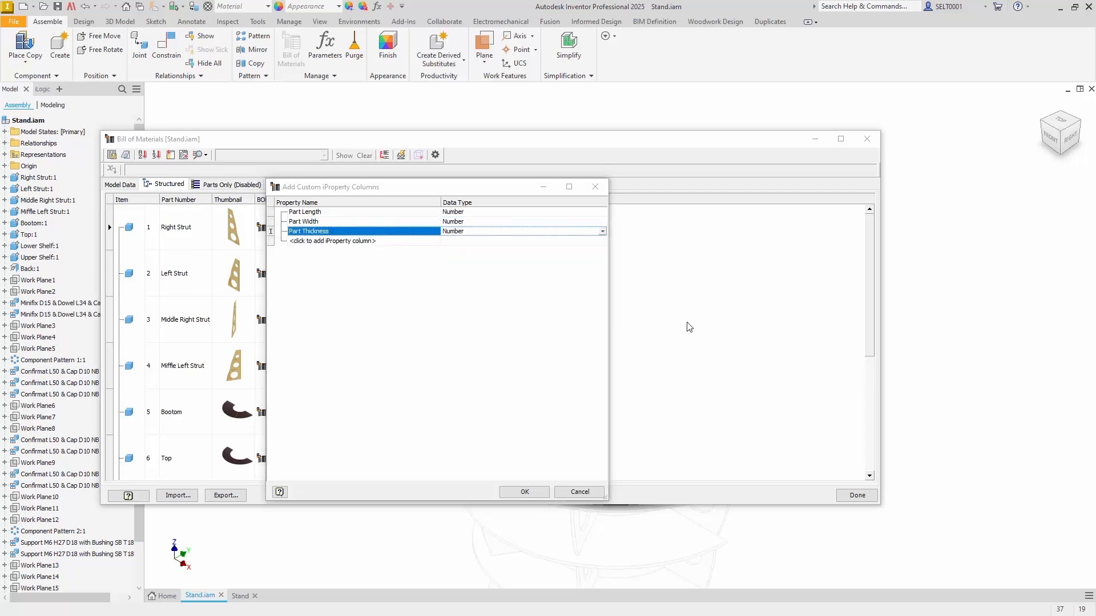
left_click(524, 492)
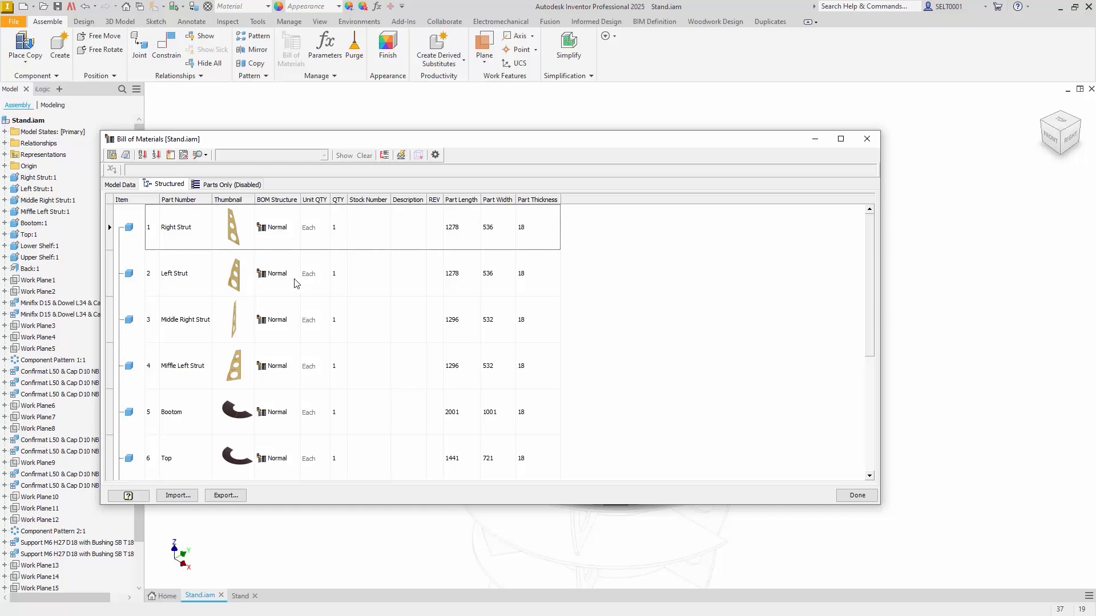
left_click(857, 495)
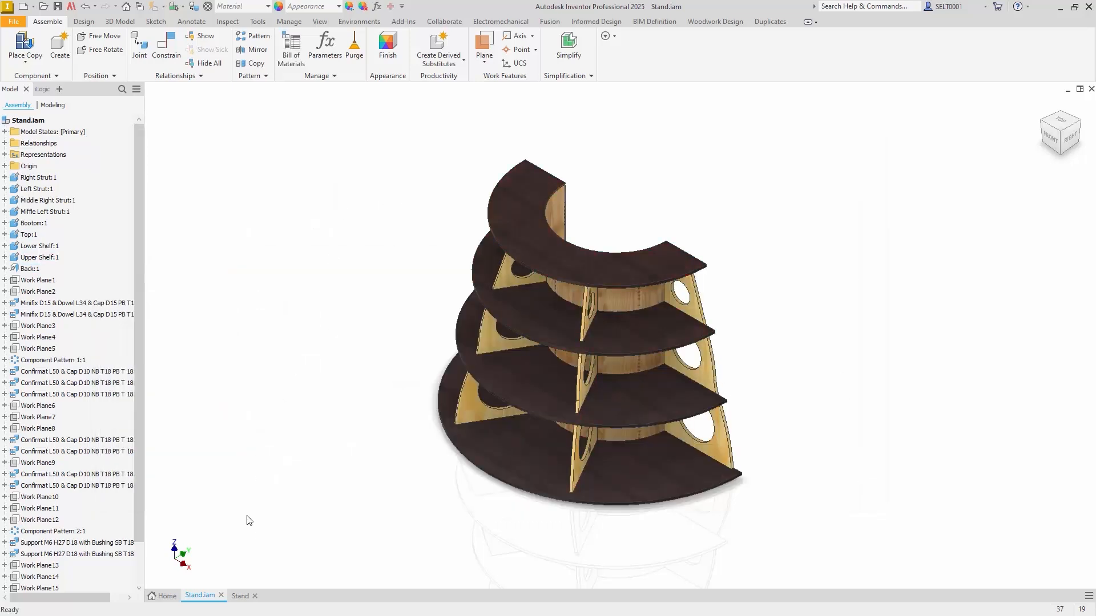
In the Stand drawing, open the parts list's column chooser and show only the User Properties
left_click(250, 592)
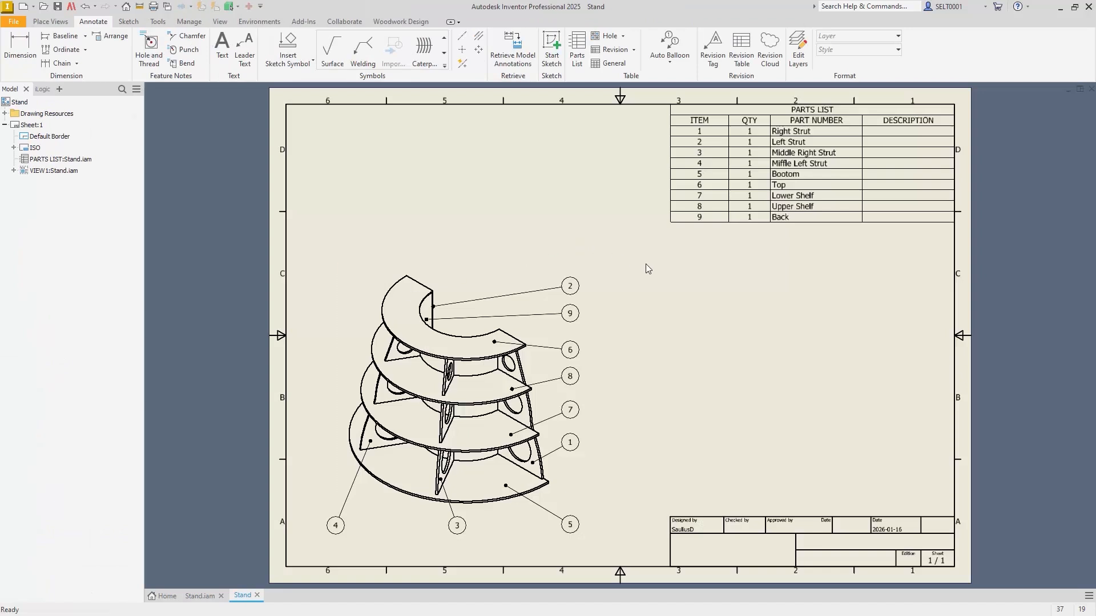
left_click(766, 157)
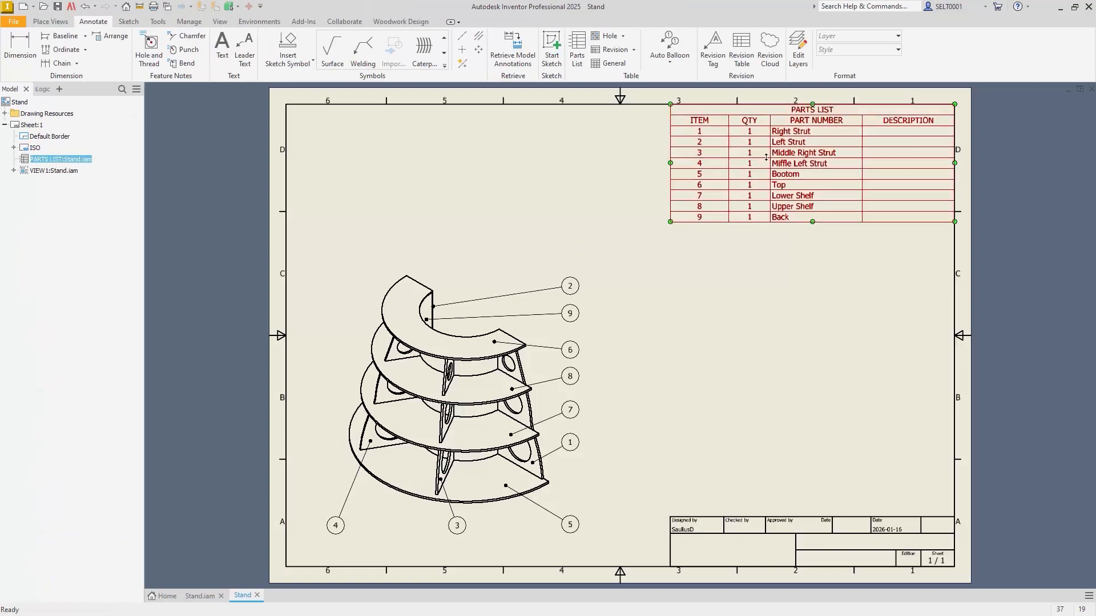
double_click(766, 157)
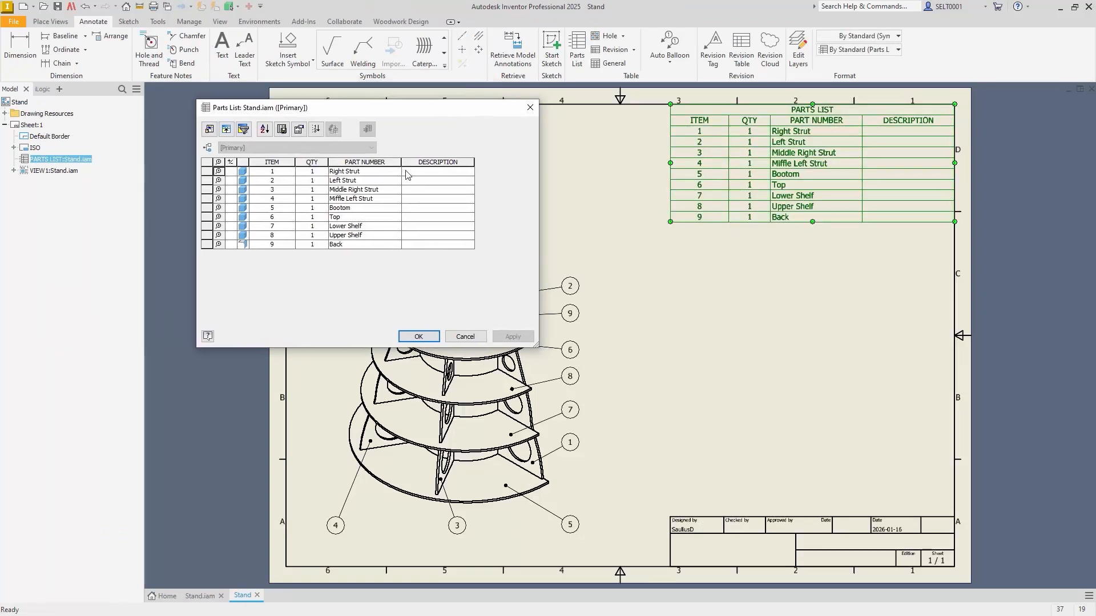
left_click(209, 130)
left_click(296, 146)
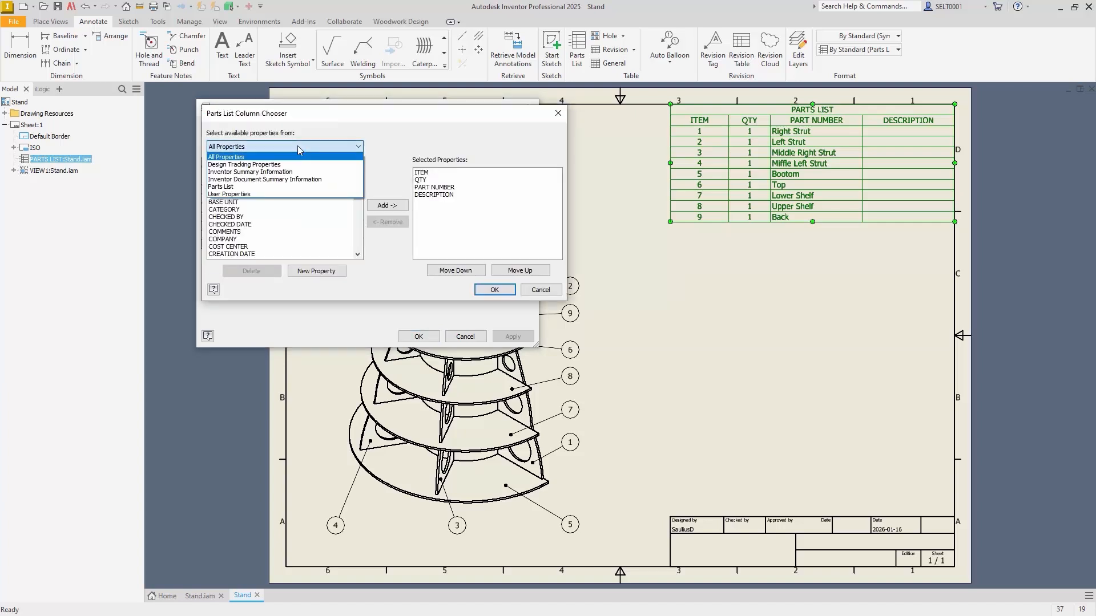
left_click(262, 196)
Define new properties Part Lenth, Part Width and Part Thickness and apply them as columns of the parts list
left_click(316, 270)
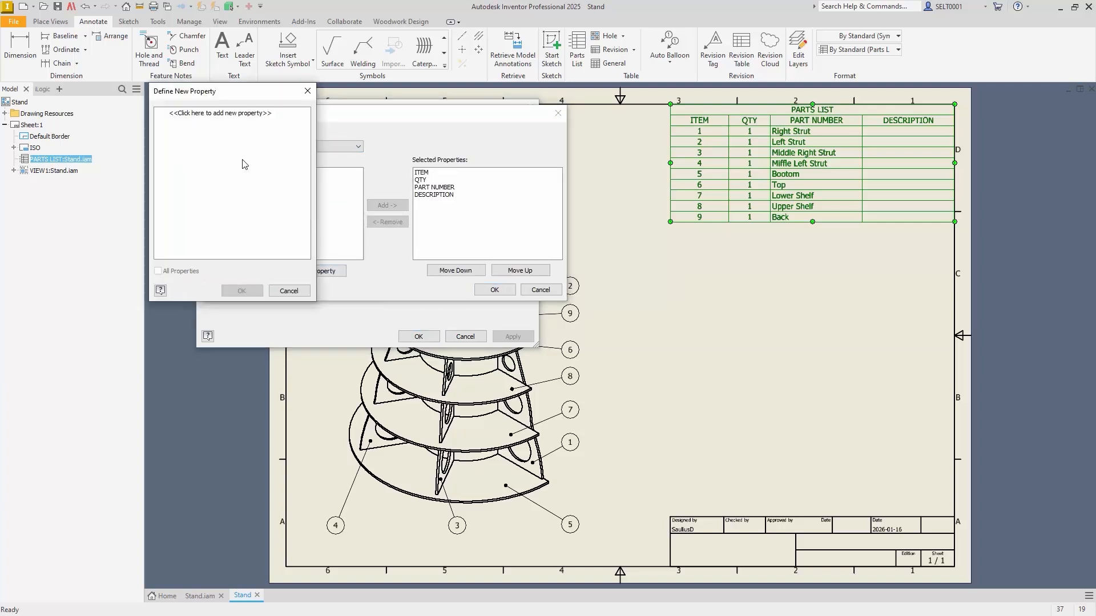
left_click(230, 115)
type("Part Lenth")
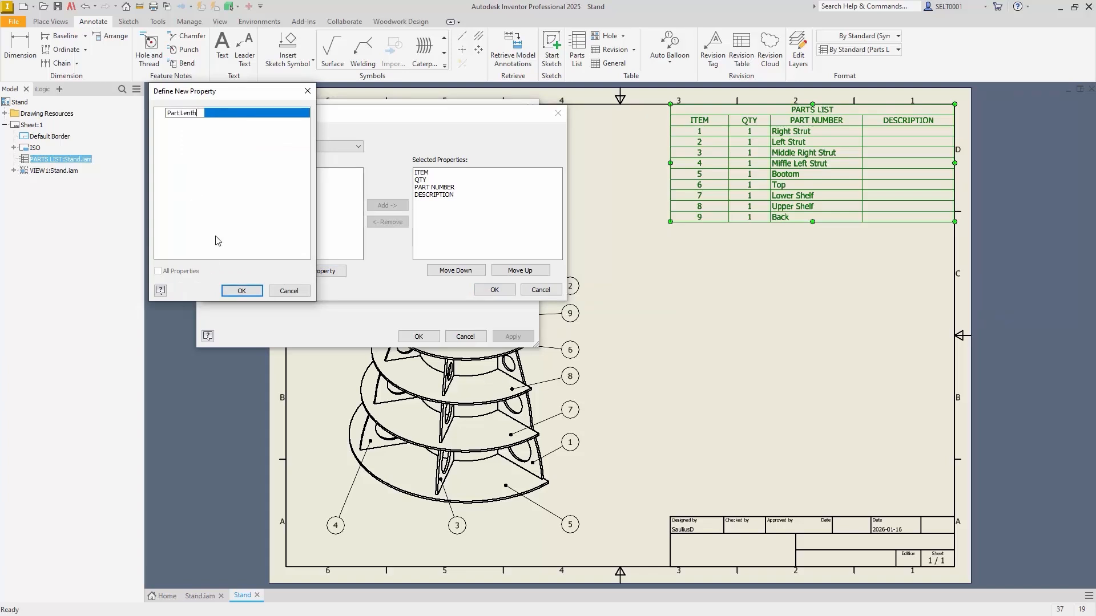
key("Return")
left_click(205, 113)
type("Part Width")
key("Return")
left_click(203, 113)
type("Part Thickness")
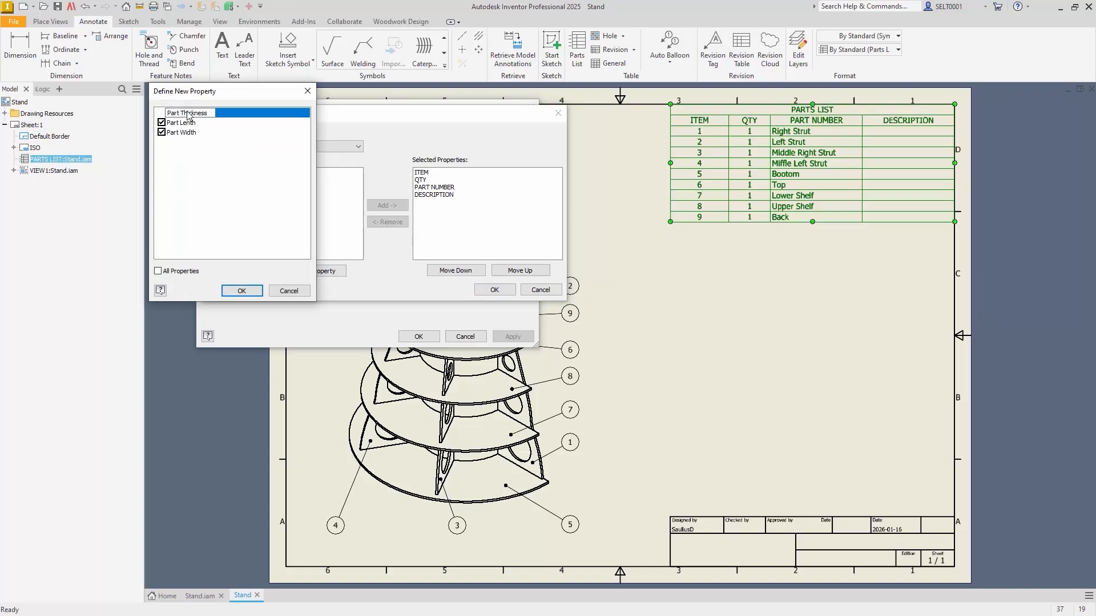
key("Return")
left_click(241, 291)
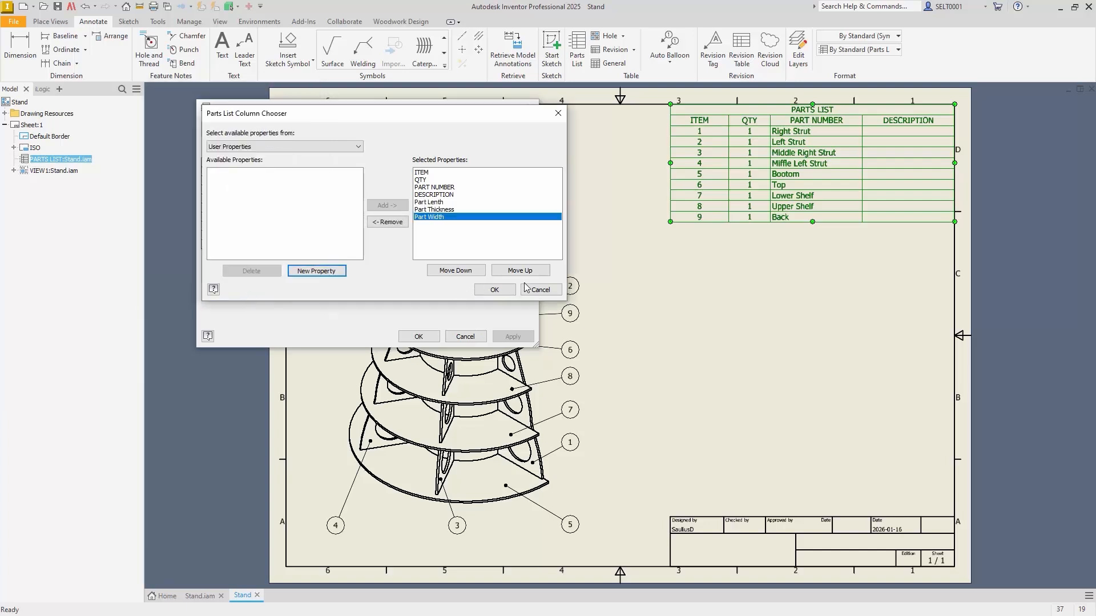
left_click(504, 292)
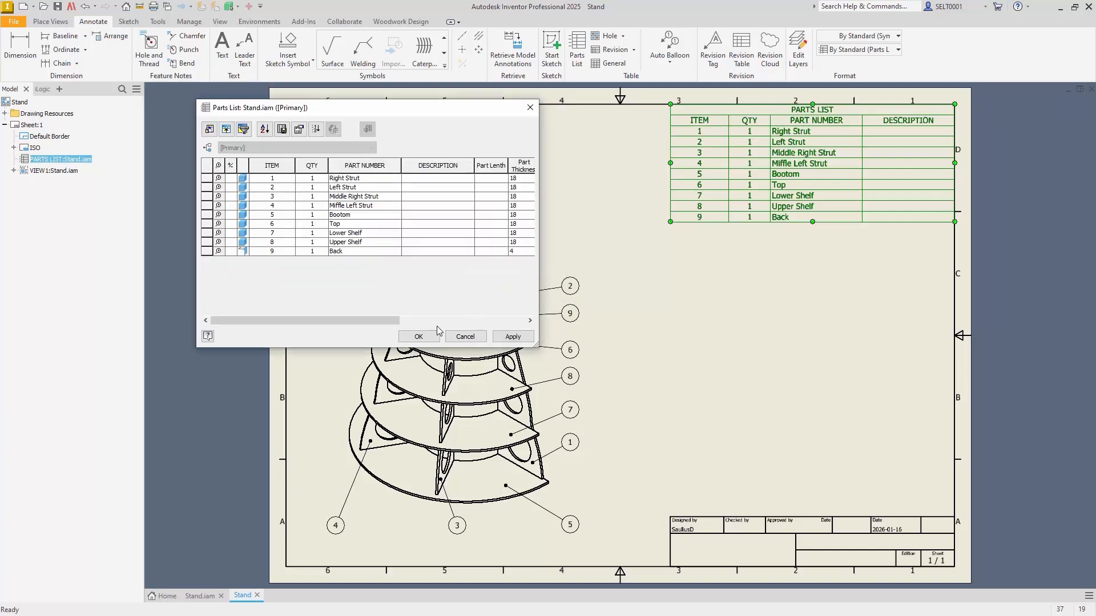
left_click(418, 337)
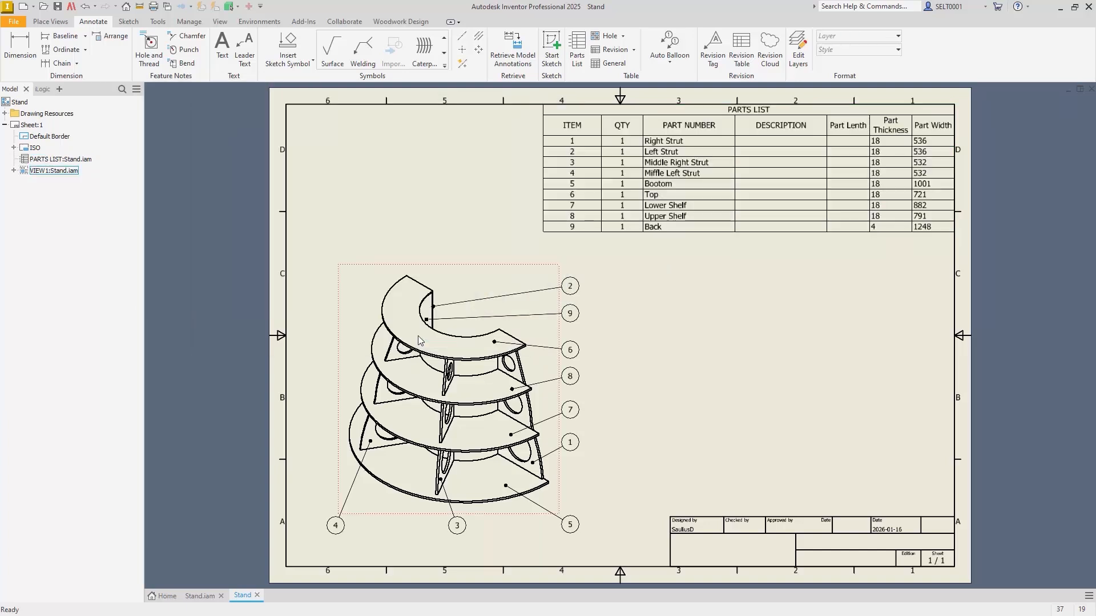
Remove the misspelled Part Lenth column from the parts list's selected properties and delete that property
double_click(844, 138)
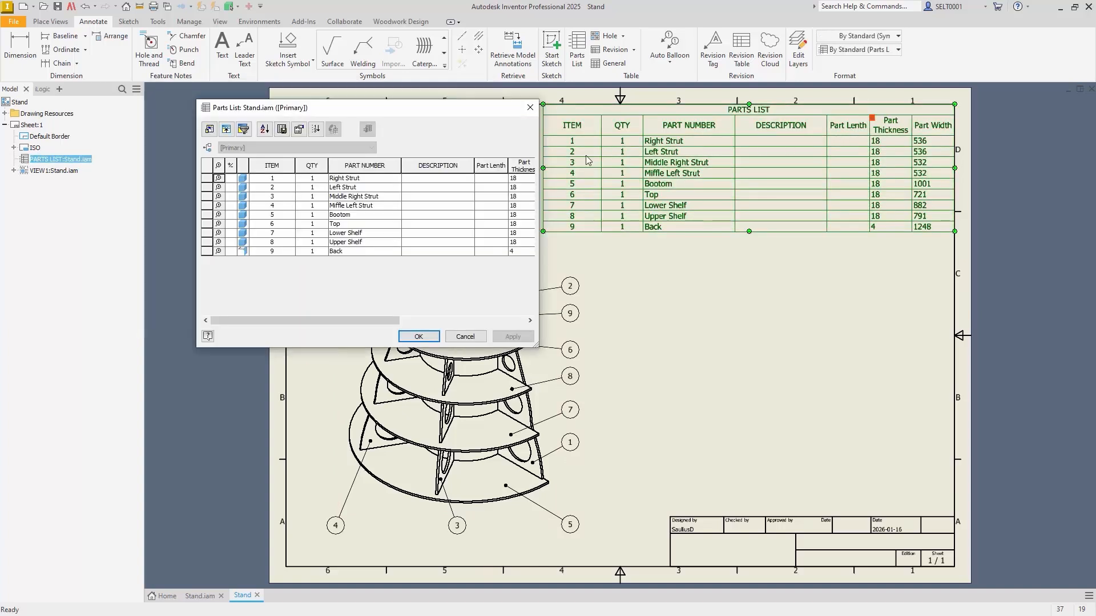
left_click(210, 129)
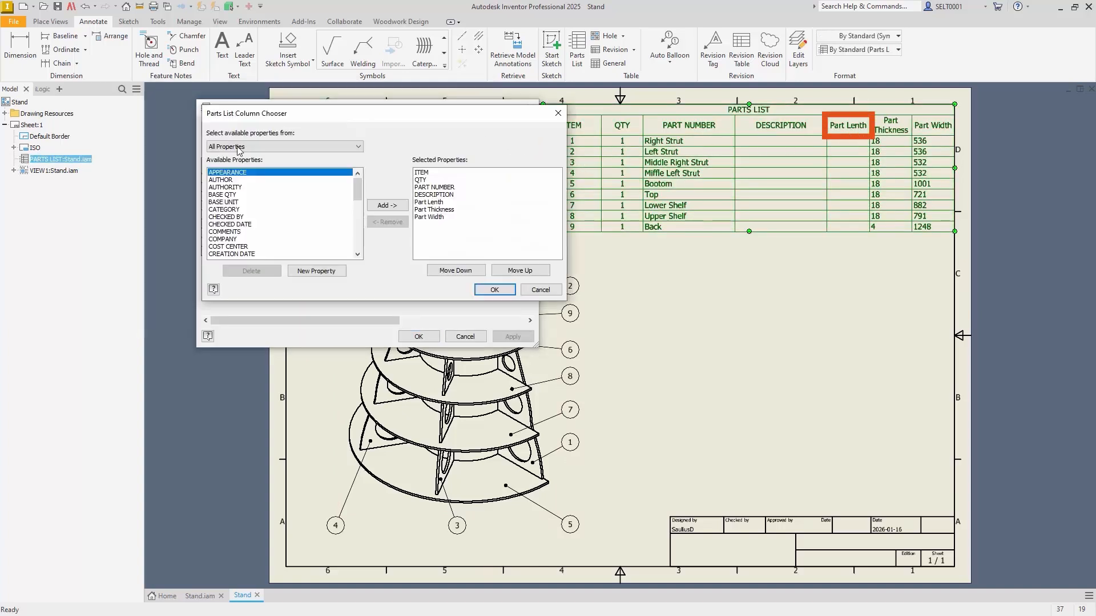
left_click(438, 202)
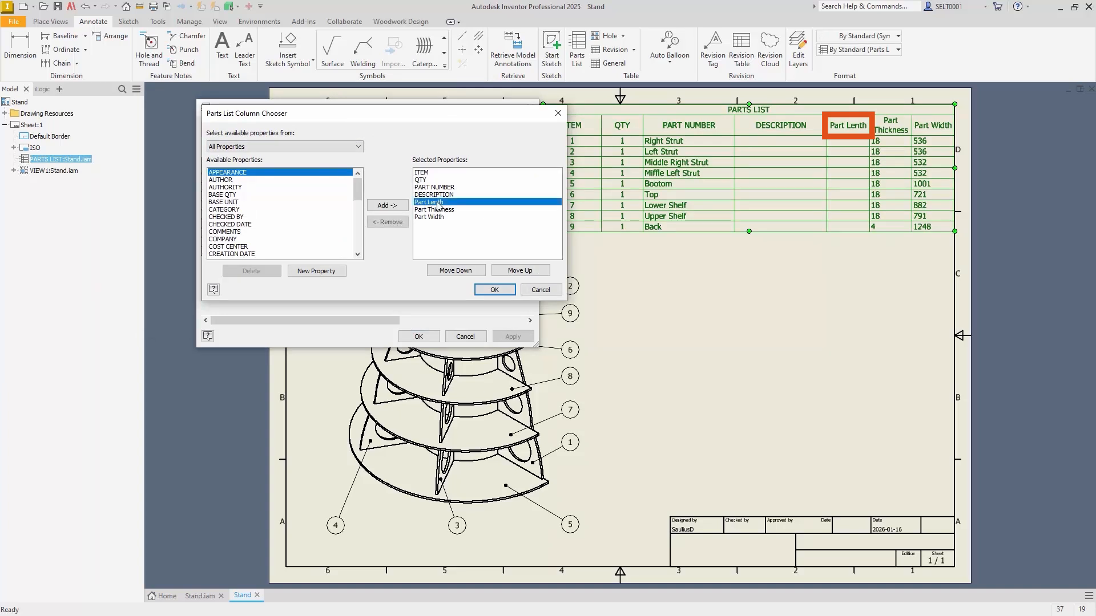
left_click(388, 222)
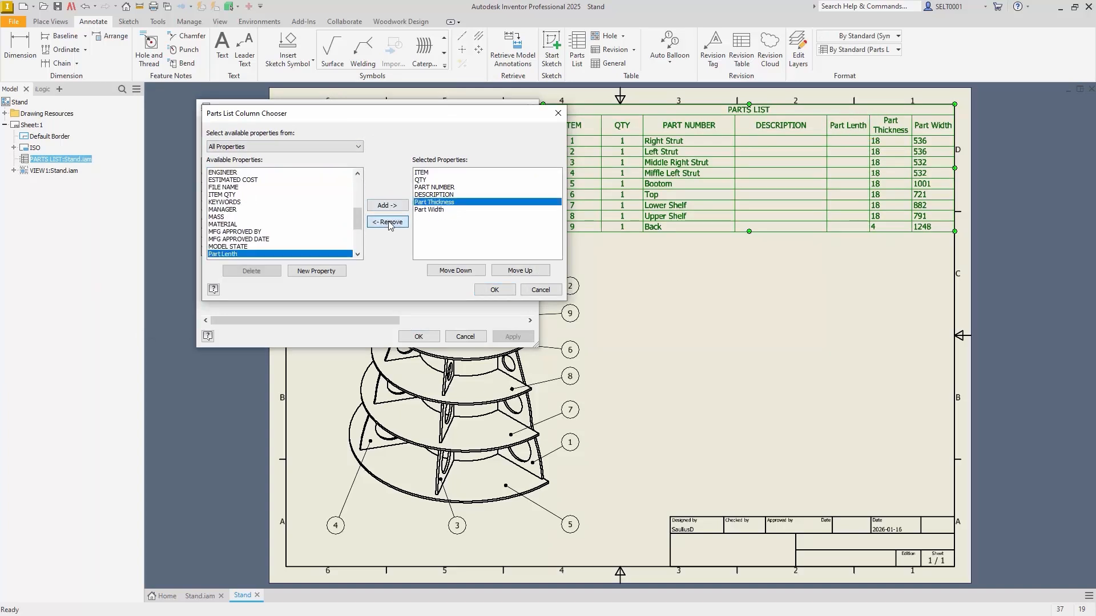
left_click(251, 270)
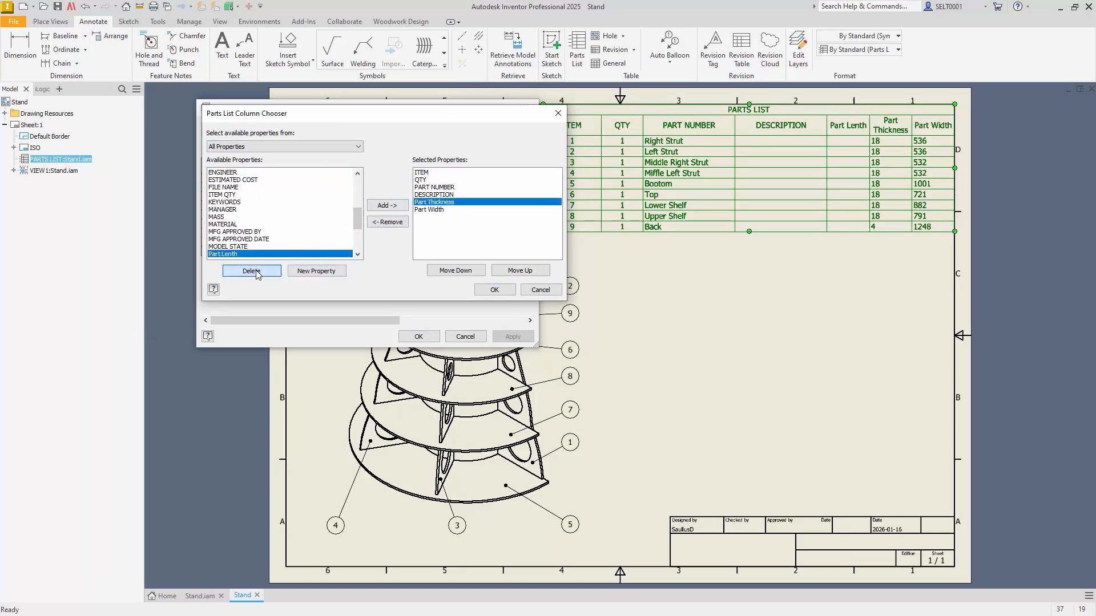
Define a new property named Part Length and add it to the parts list's selected properties
left_click(313, 272)
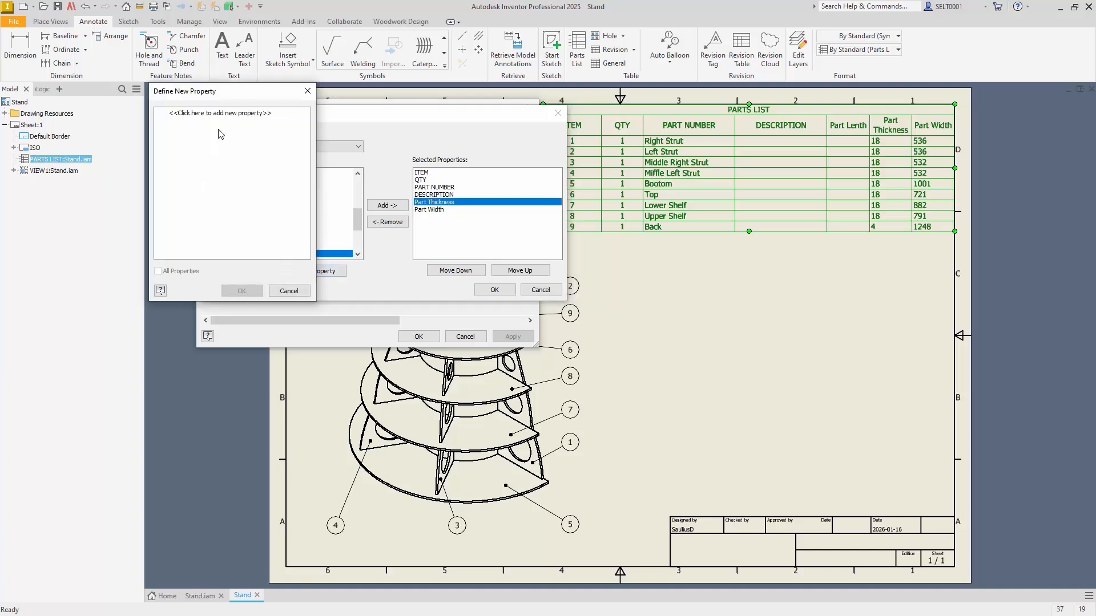
left_click(216, 114)
type("Pa")
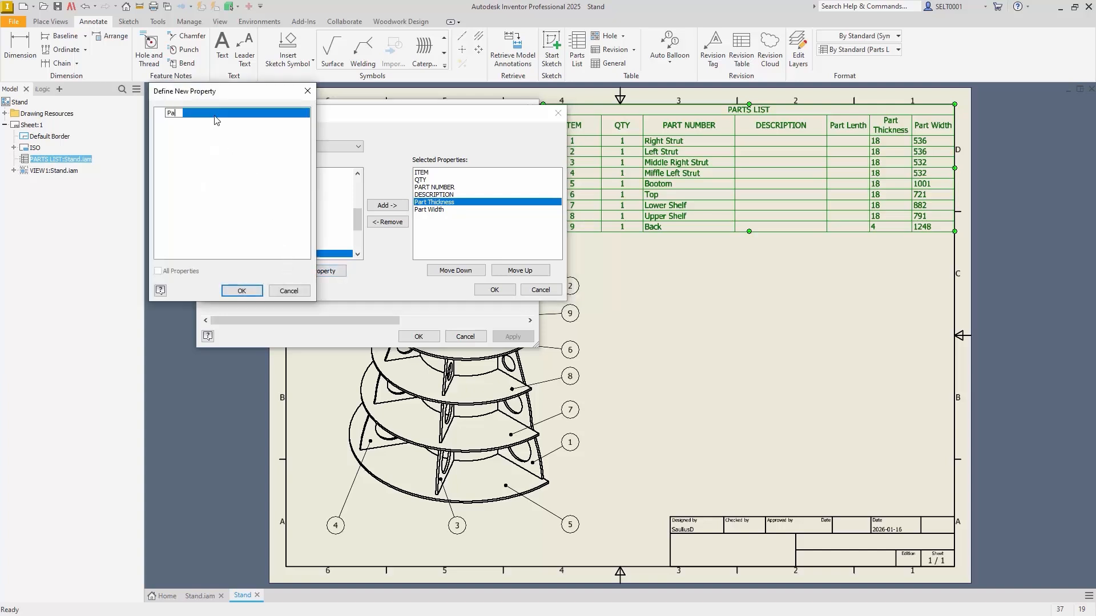
type("rt Length")
left_click(242, 291)
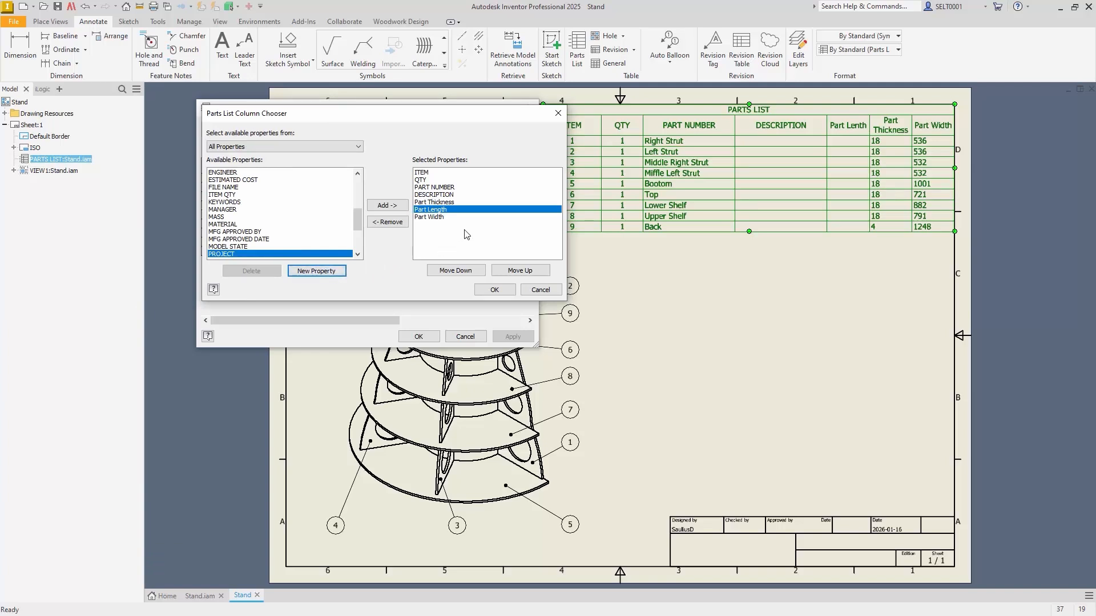
Reorder the parts list columns to Part Length, Part Width, Part Thickness and apply the changes to the drawing
left_click(512, 272)
left_click(448, 209)
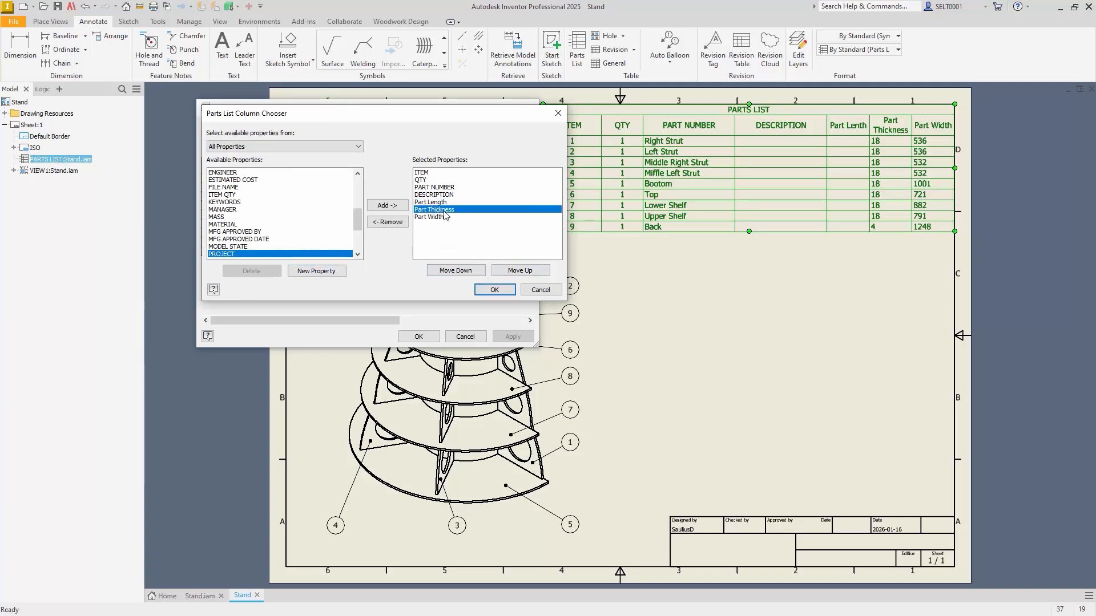
left_click(440, 217)
left_click(502, 270)
left_click(488, 293)
left_click(435, 340)
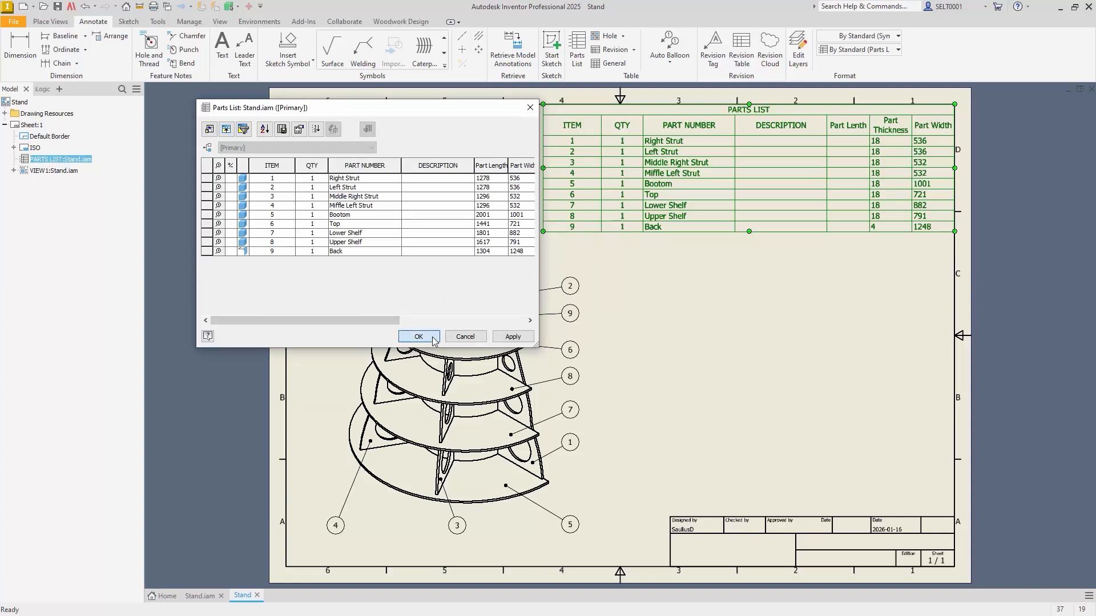